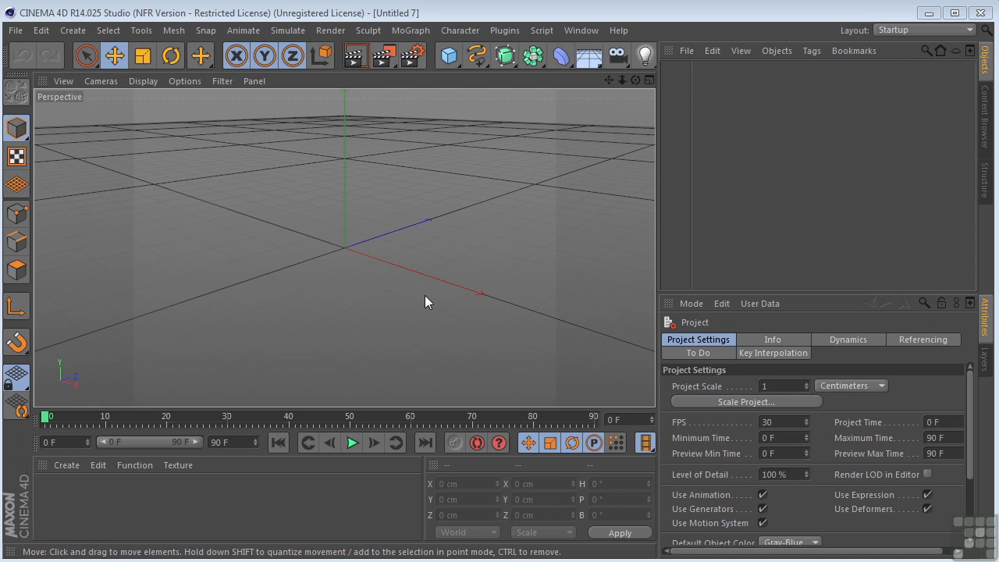
# - Maximize the Front viewport and open its background-image settings with Shift+V
pyautogui.middleClick(467, 243)
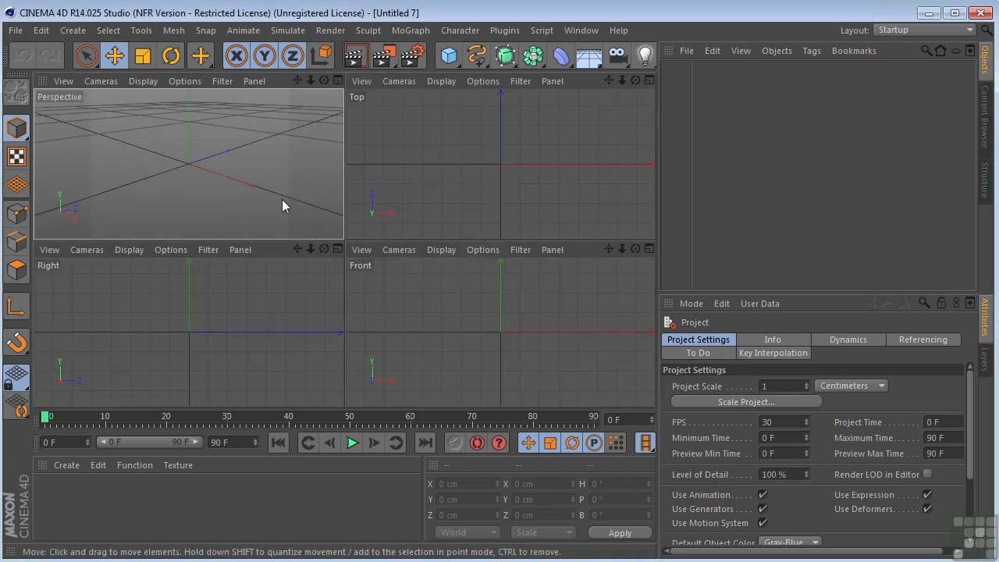
pyautogui.middleClick(430, 306)
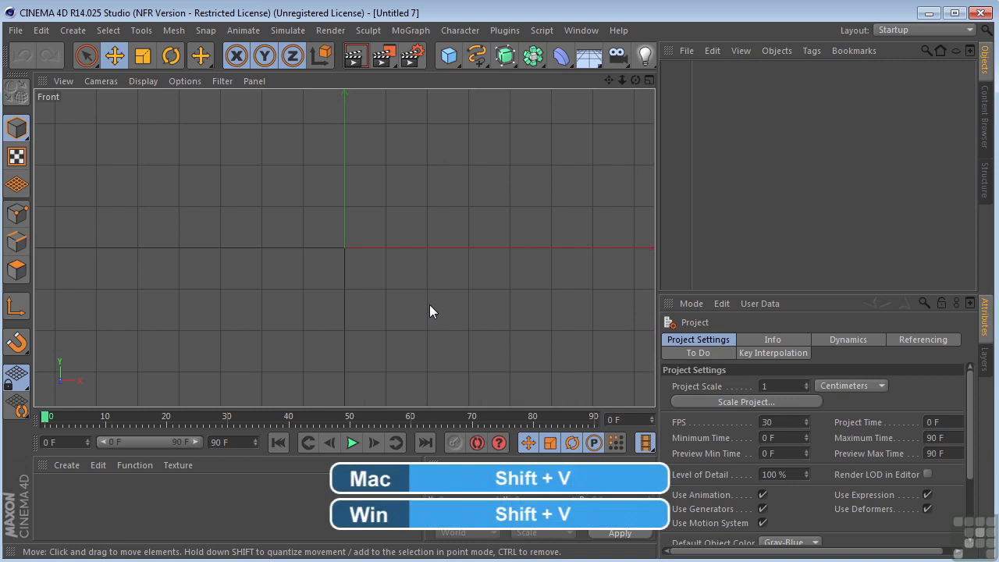
pyautogui.hotkey('shift', 'v')
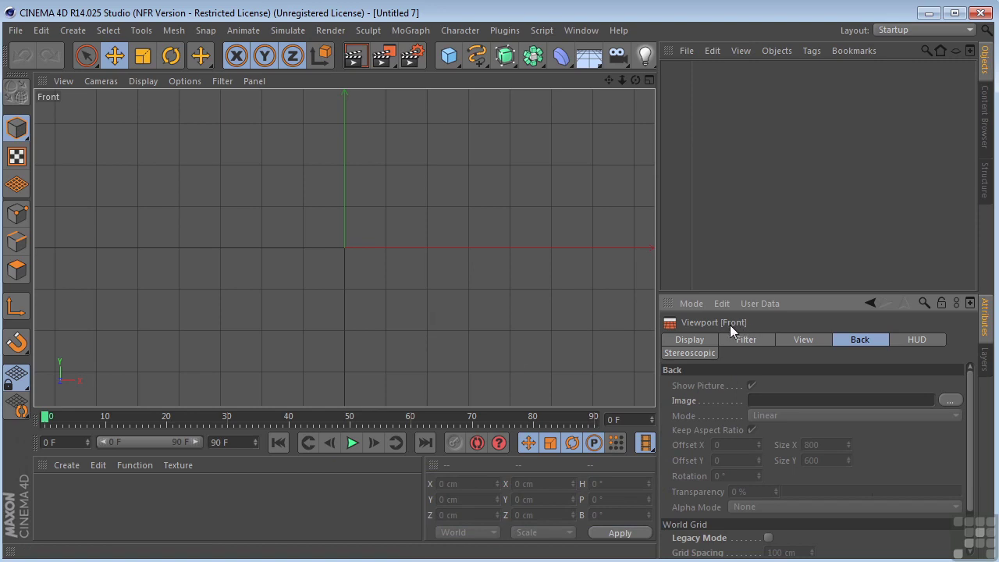
# - Set bulb.png as the Front view background and zoom out to frame the whole bulb
pyautogui.click(948, 400)
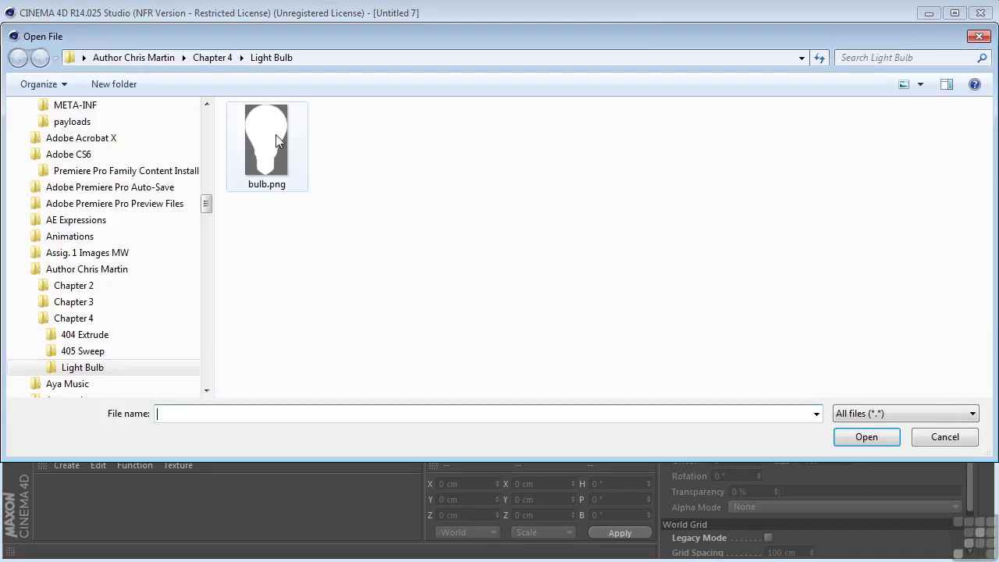
pyautogui.doubleClick(260, 136)
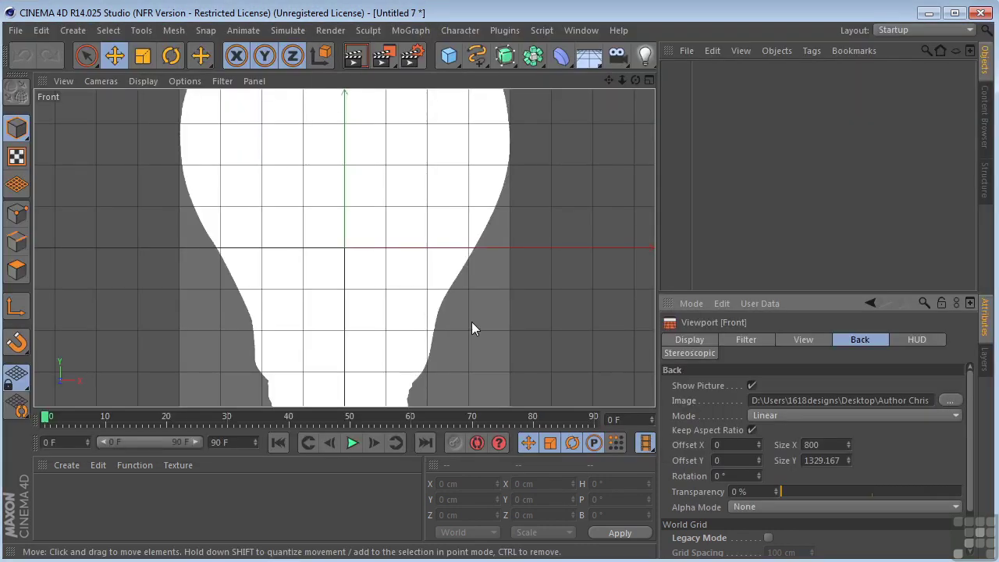
pyautogui.scroll(-5, 476, 271)
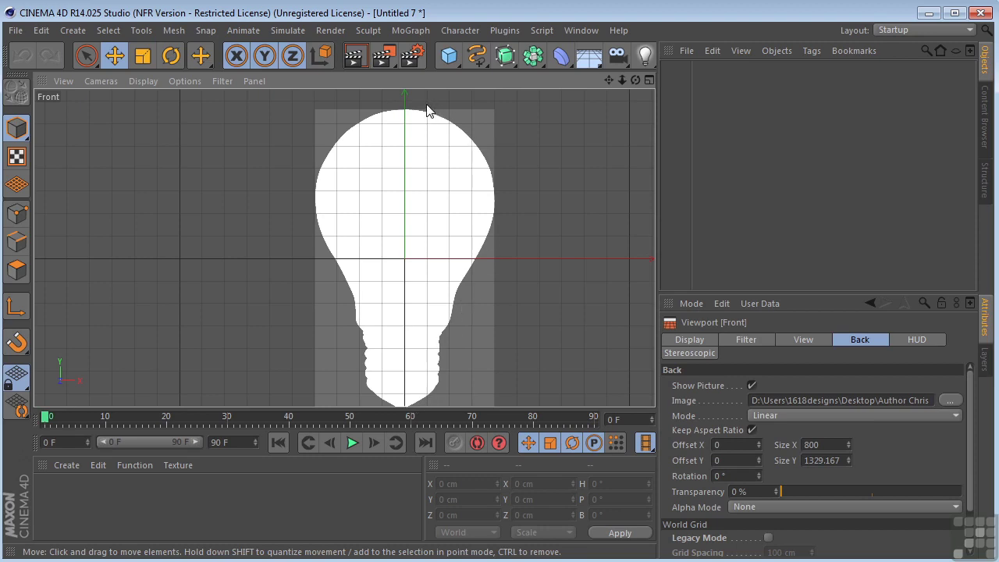
# - Draw a Bezier spline from the bulb's crown to a curved point on its right edge
pyautogui.moveTo(476, 56); pyautogui.dragTo(616, 83)
pyautogui.scroll(3, 410, 117)
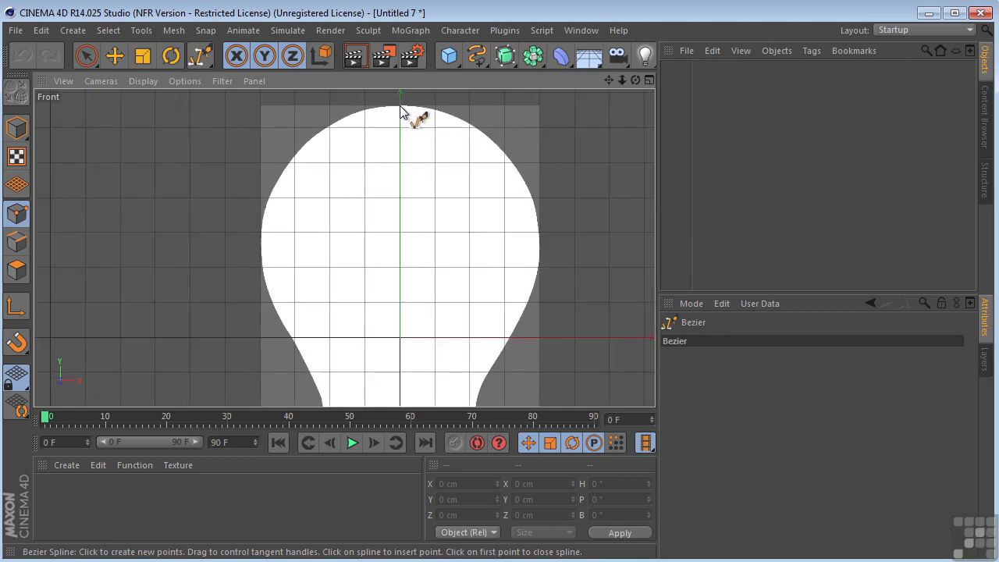
pyautogui.scroll(-3, 404, 112)
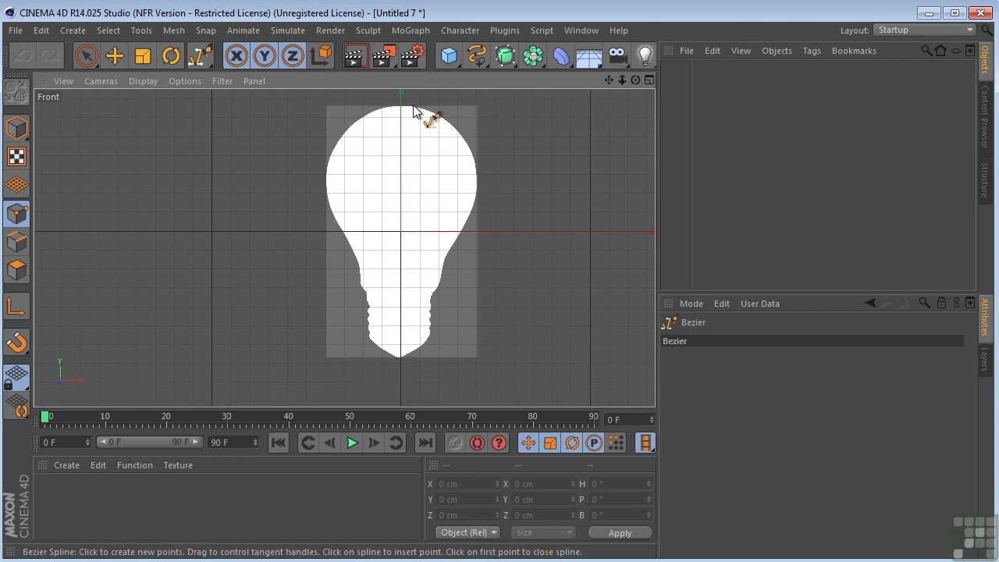
pyautogui.scroll(5, 412, 145)
pyautogui.moveTo(614, 80); pyautogui.dragTo(603, 106)
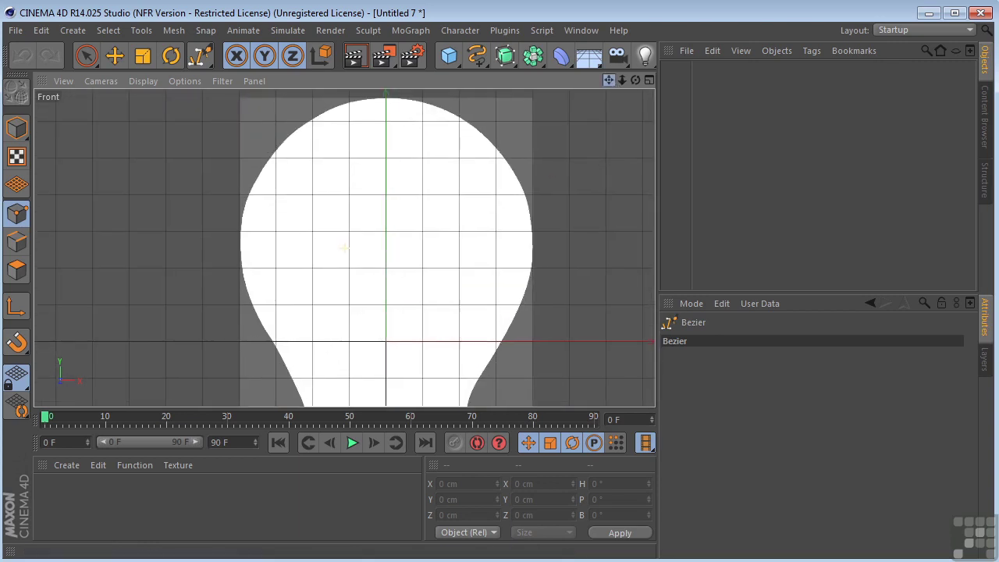
pyautogui.click(387, 96)
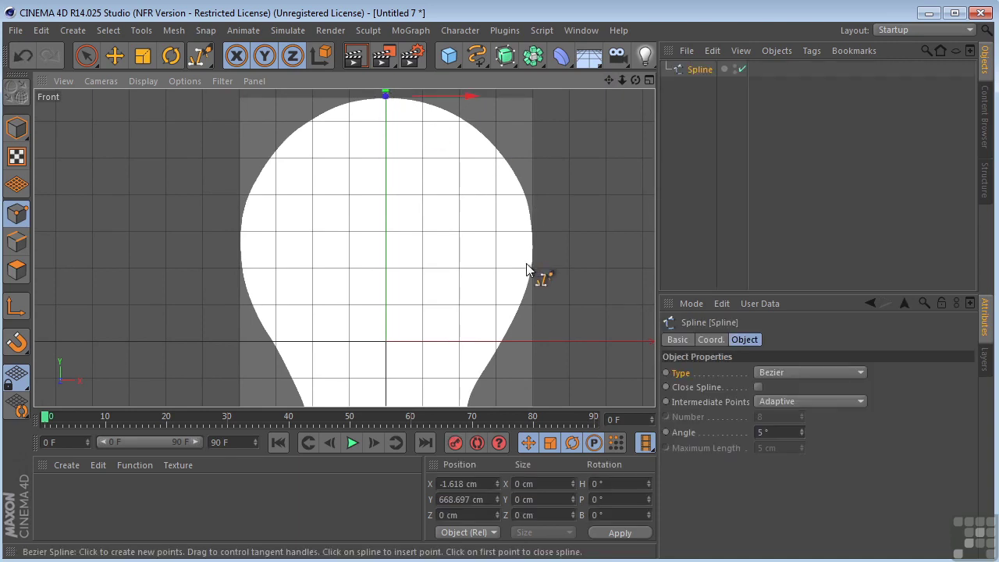
pyautogui.moveTo(525, 287); pyautogui.dragTo(517, 316)
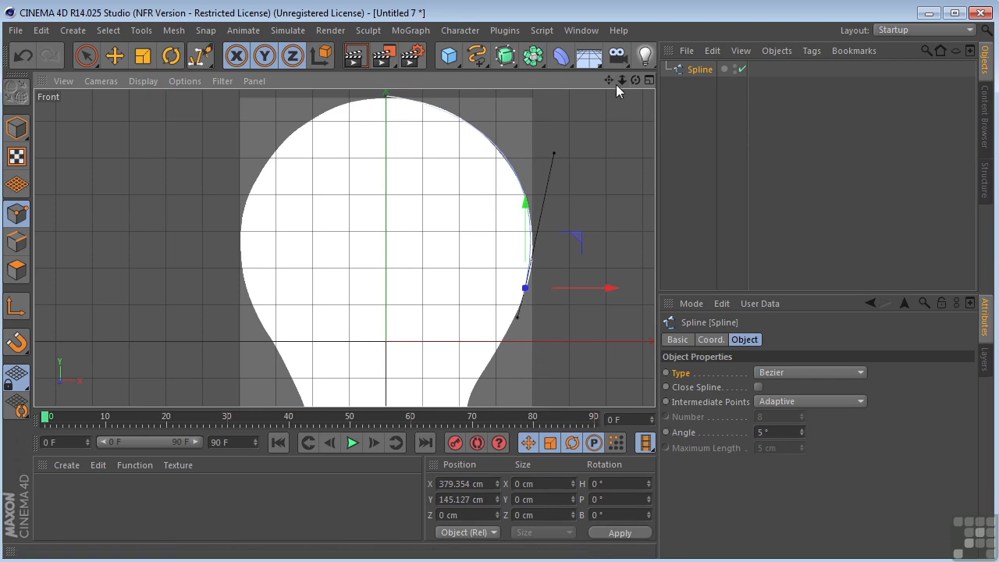
pyautogui.scroll(-4, 545, 148)
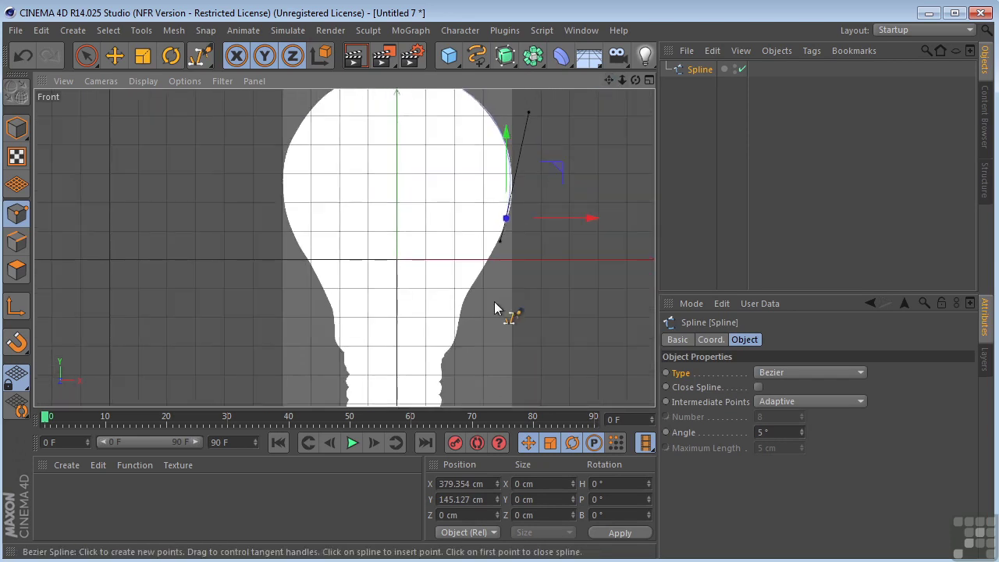
# - Add spline points down the bulb's right side and neck to the start of the screw base
pyautogui.moveTo(459, 307); pyautogui.dragTo(457, 320)
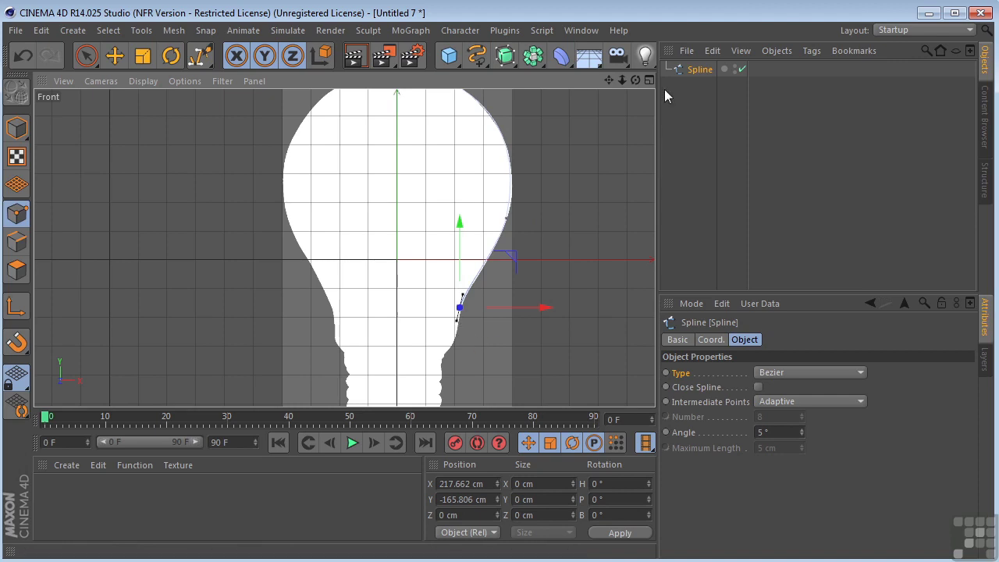
pyautogui.moveTo(616, 77); pyautogui.dragTo(629, 16)
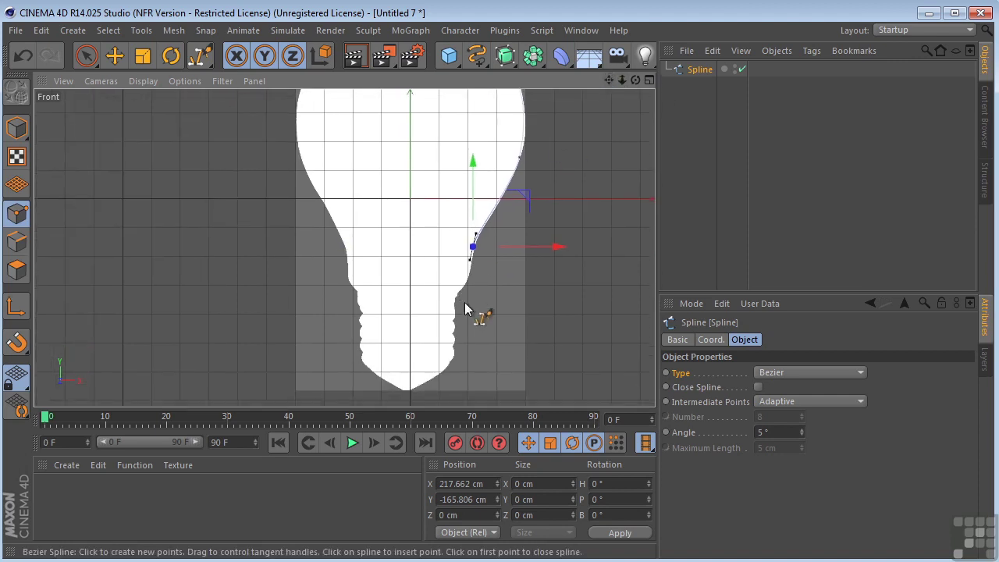
pyautogui.moveTo(458, 295); pyautogui.dragTo(454, 304)
pyautogui.scroll(3, 457, 306)
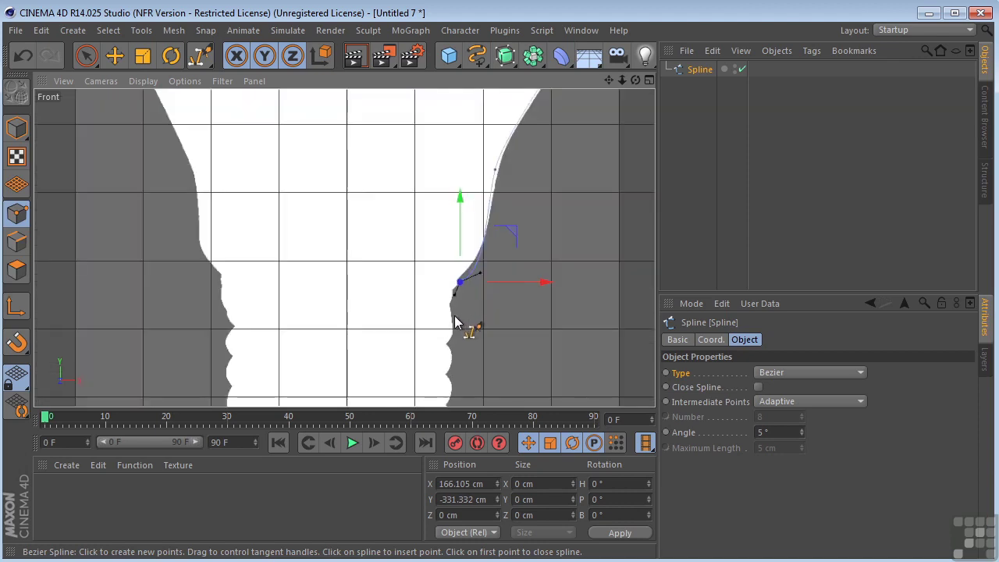
pyautogui.click(449, 305)
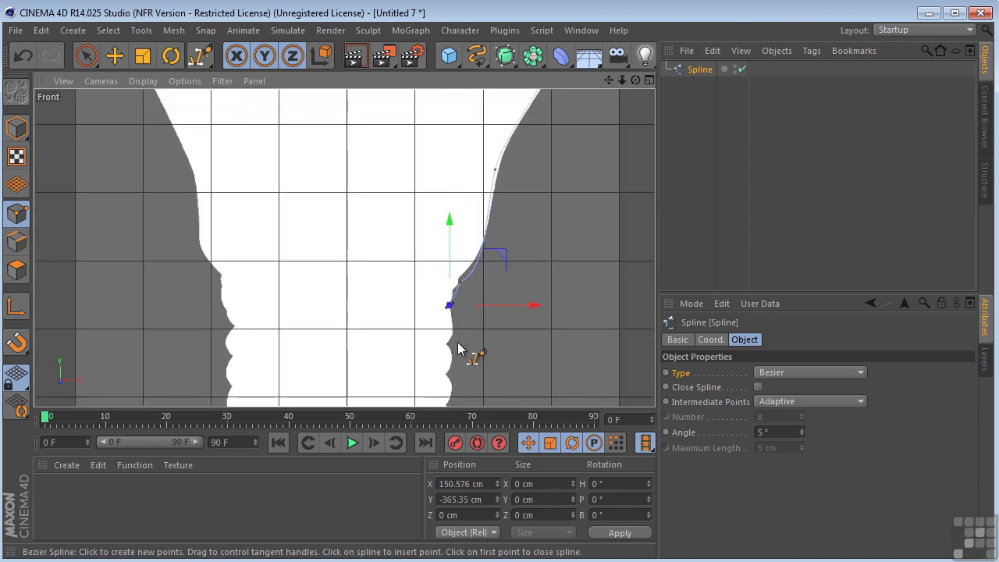
pyautogui.moveTo(446, 343)
pyautogui.mouseDown()
pyautogui.moveTo(432, 351)
pyautogui.moveTo(450, 351)
pyautogui.mouseUp()
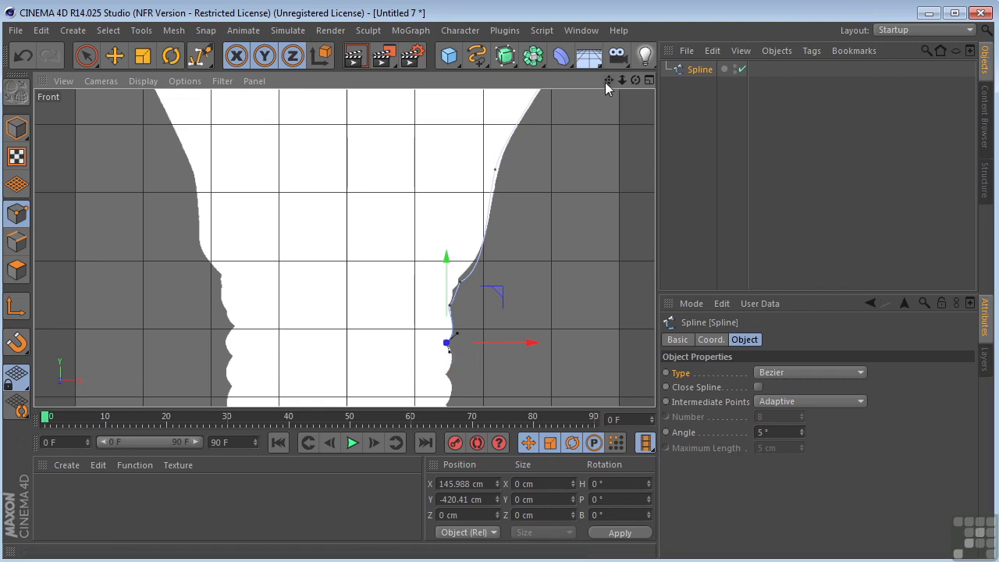
# - Continue the spline along the screw threads, ending with a curved point at the bottom tip
pyautogui.moveTo(609, 79); pyautogui.dragTo(609, 2)
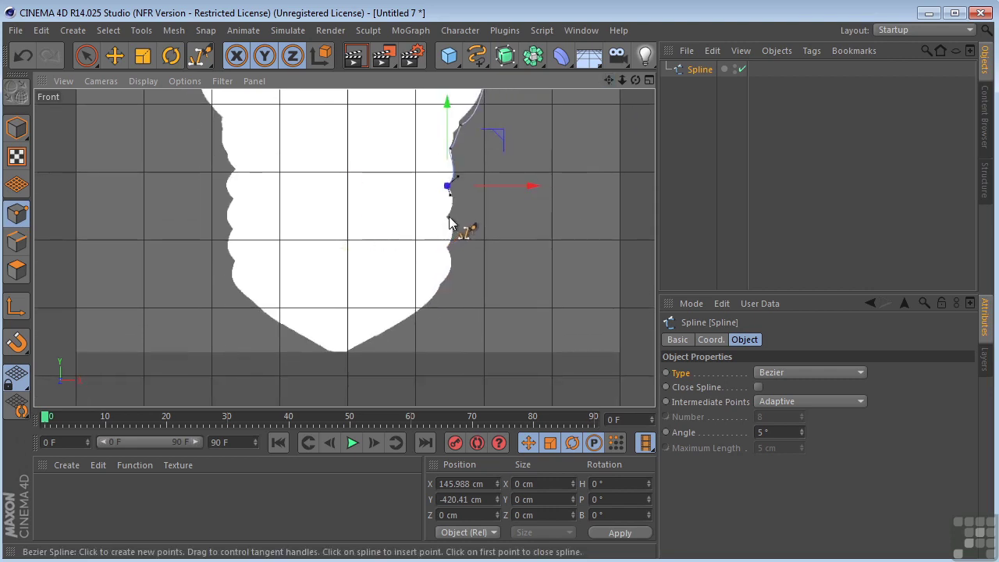
pyautogui.moveTo(447, 216); pyautogui.dragTo(450, 226)
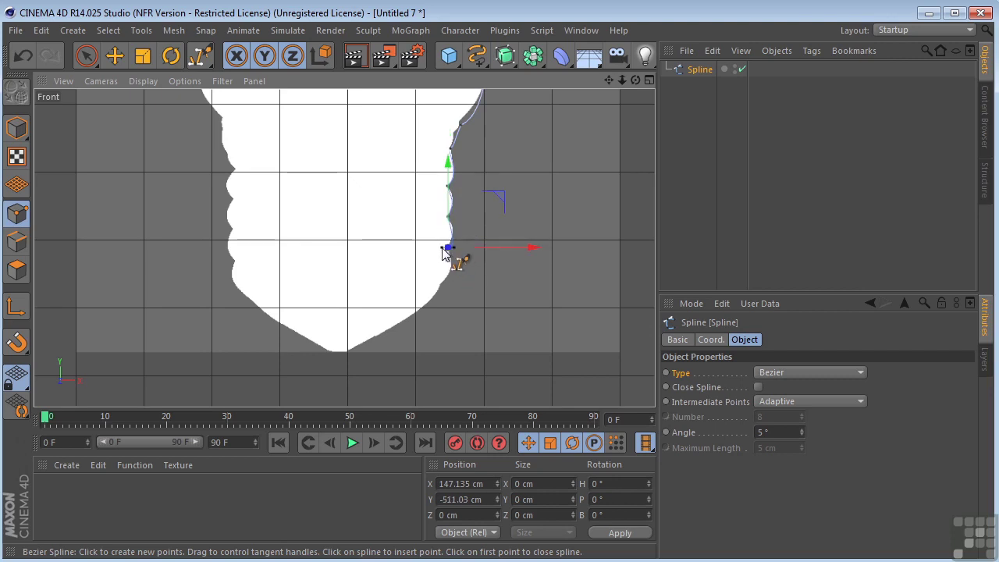
pyautogui.moveTo(441, 281); pyautogui.dragTo(436, 291)
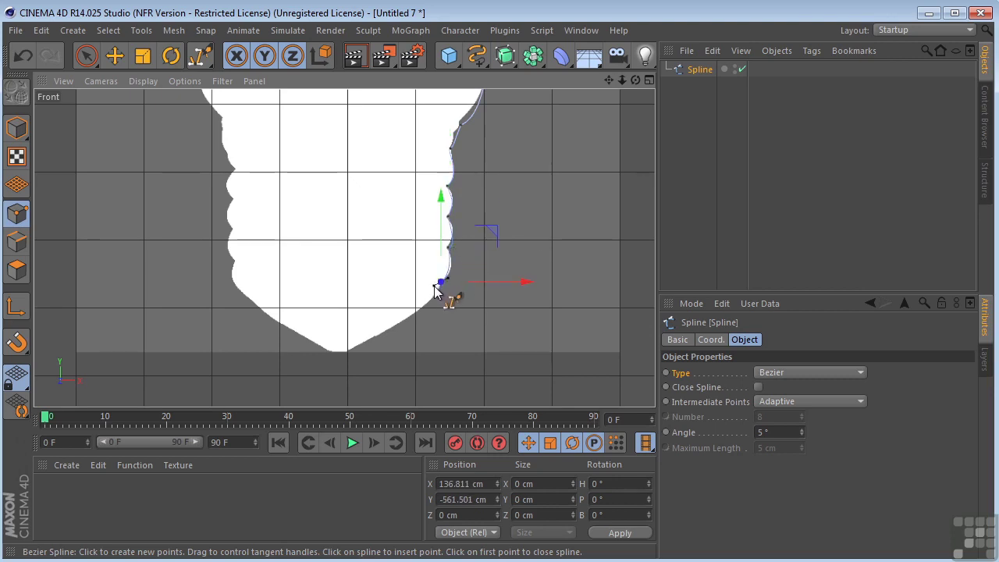
pyautogui.moveTo(607, 81); pyautogui.dragTo(627, 54)
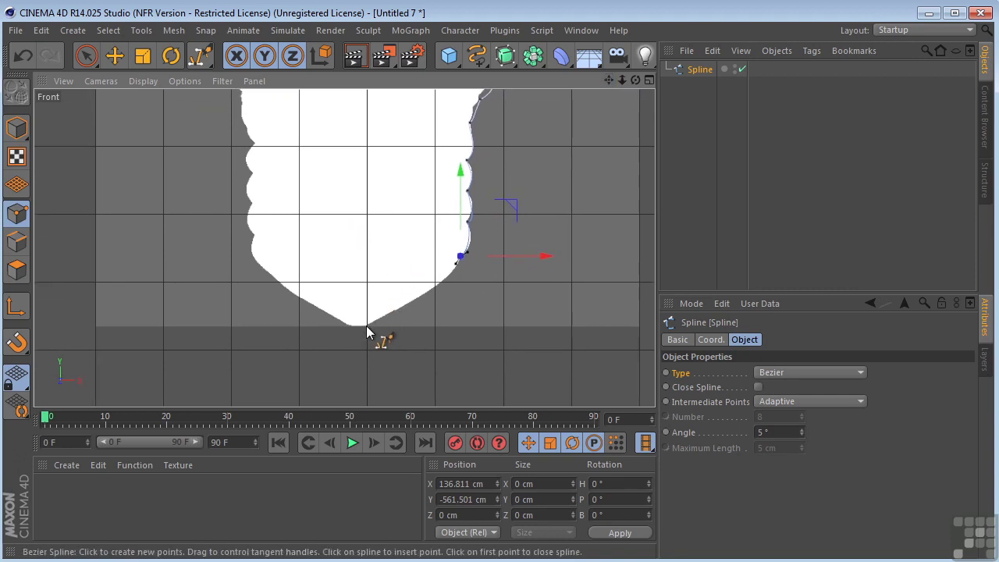
pyautogui.moveTo(366, 327); pyautogui.dragTo(318, 343)
pyautogui.scroll(-5, 586, 205)
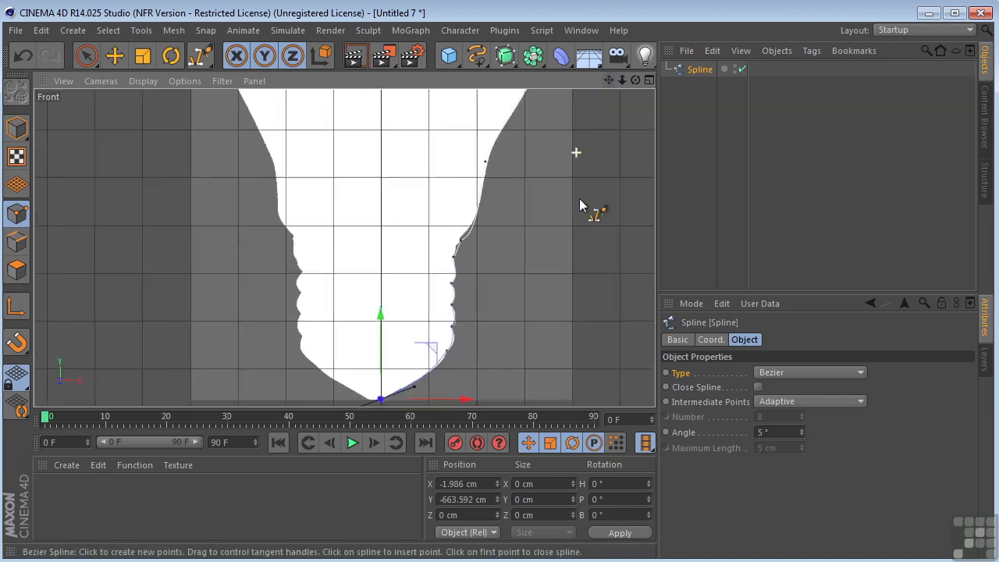
pyautogui.moveTo(609, 80); pyautogui.dragTo(393, 238)
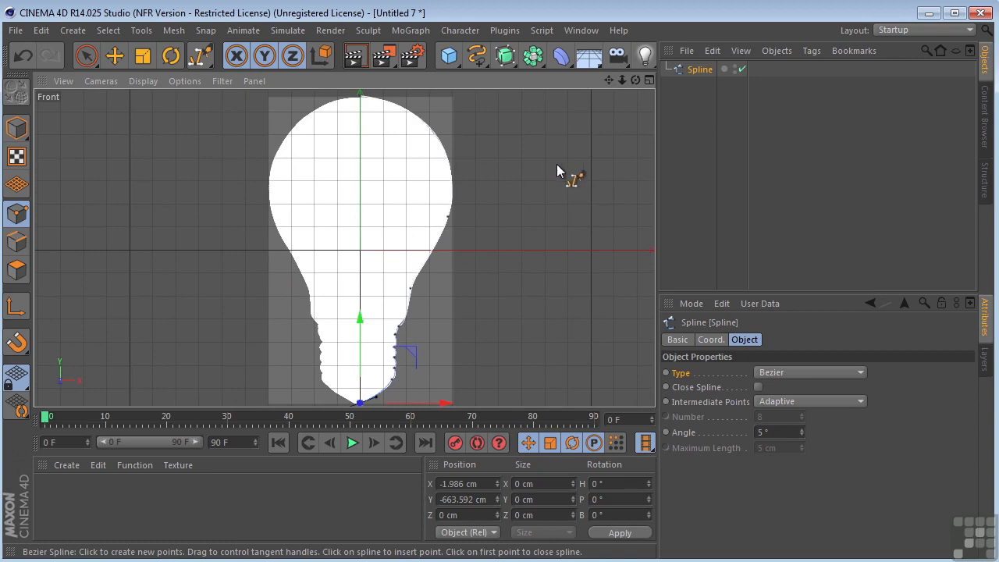
# - Maximize the Perspective view, orbit around the half-bulb profile, and select the Spline object
pyautogui.middleClick(524, 186)
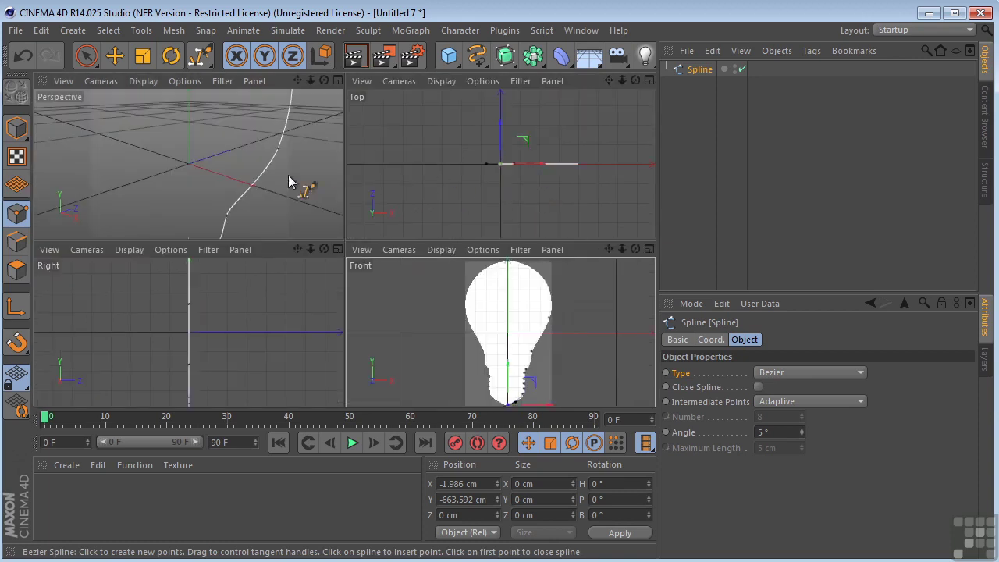
pyautogui.middleClick(240, 129)
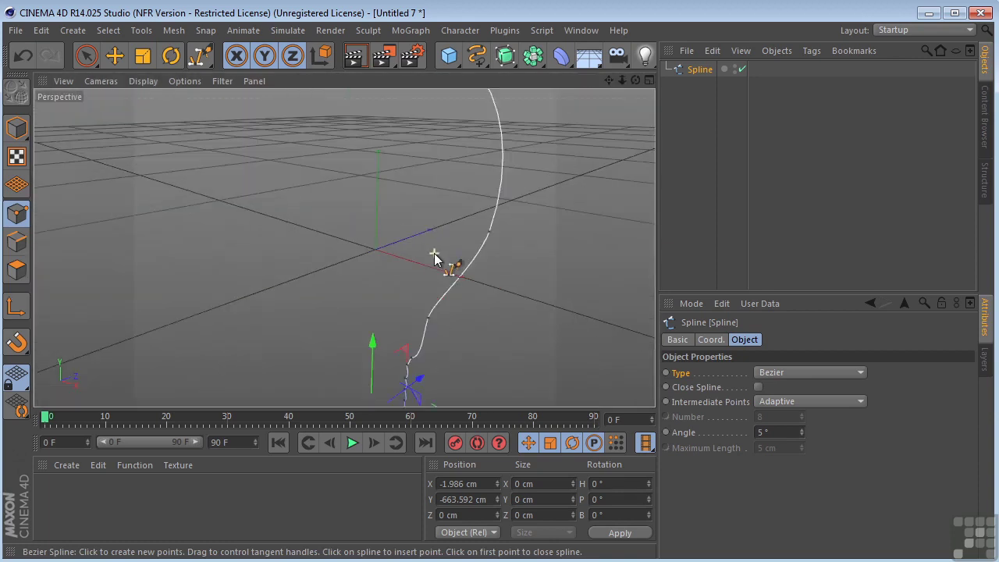
pyautogui.keyDown('alt'); pyautogui.moveTo(434, 253); pyautogui.dragTo(461, 248); pyautogui.keyUp('alt')
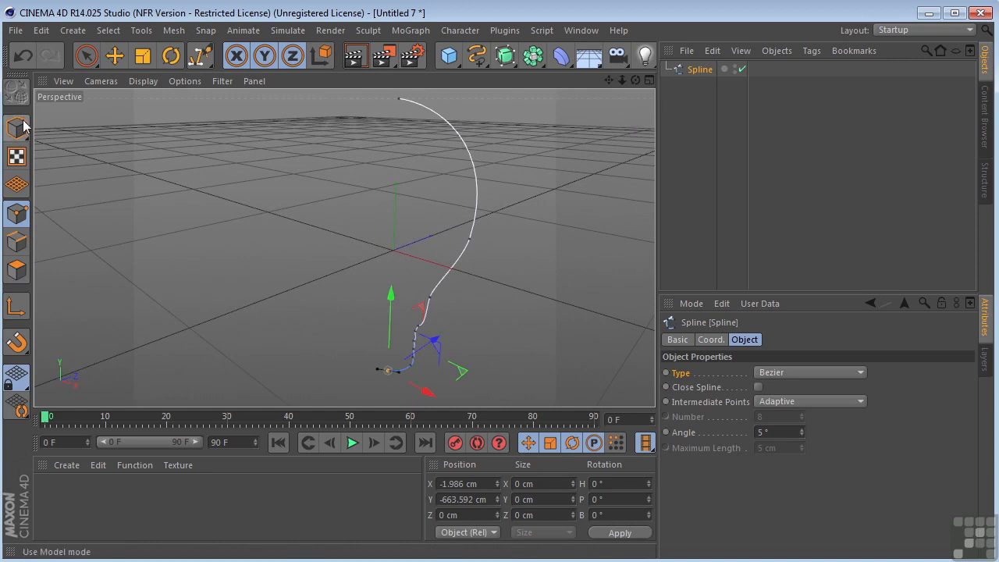
pyautogui.click(86, 55)
pyautogui.click(305, 243)
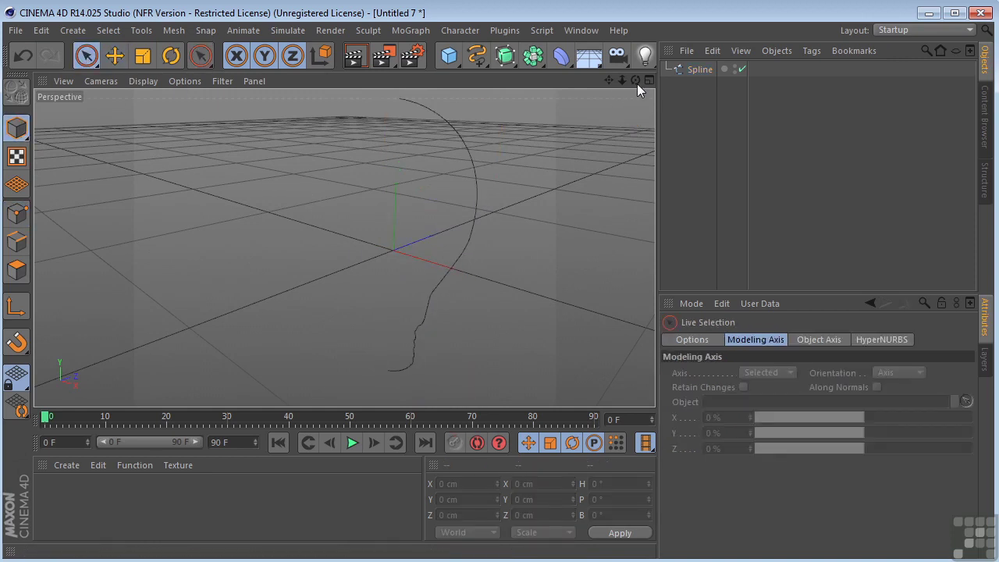
pyautogui.moveTo(635, 79); pyautogui.dragTo(345, 247)
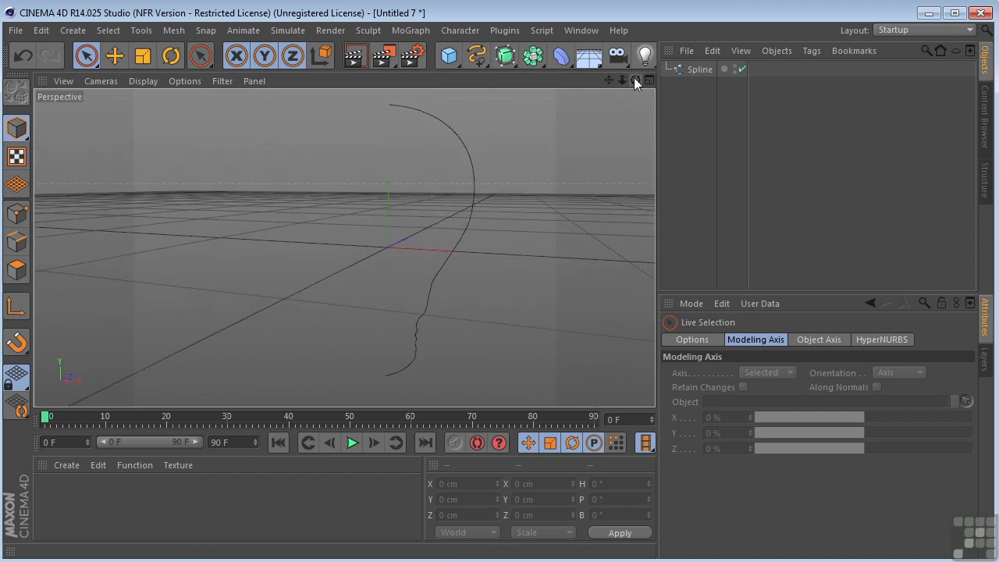
pyautogui.click(696, 70)
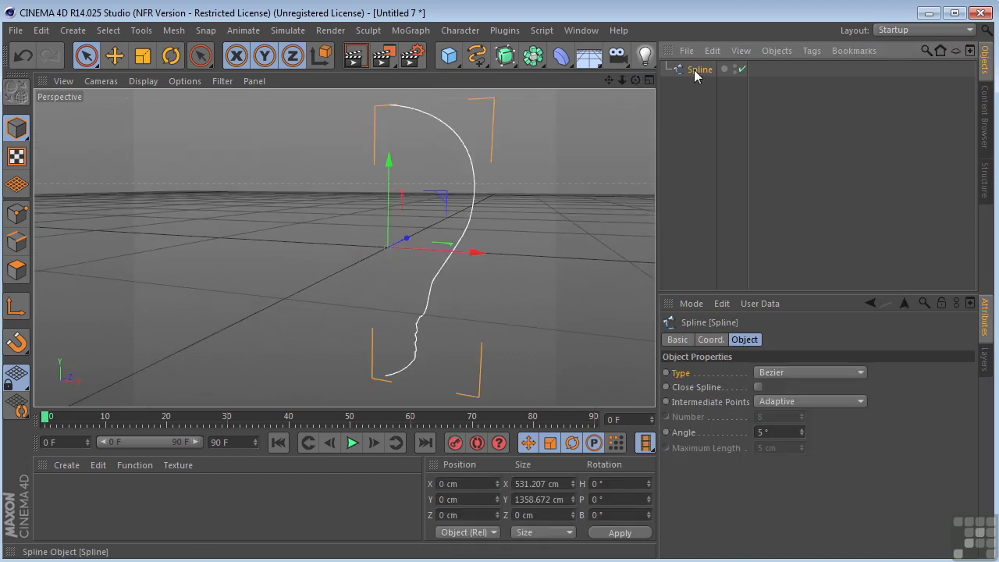
# - In Points mode, set Position X to 0 cm for both the top and bottom spline points
pyautogui.click(19, 212)
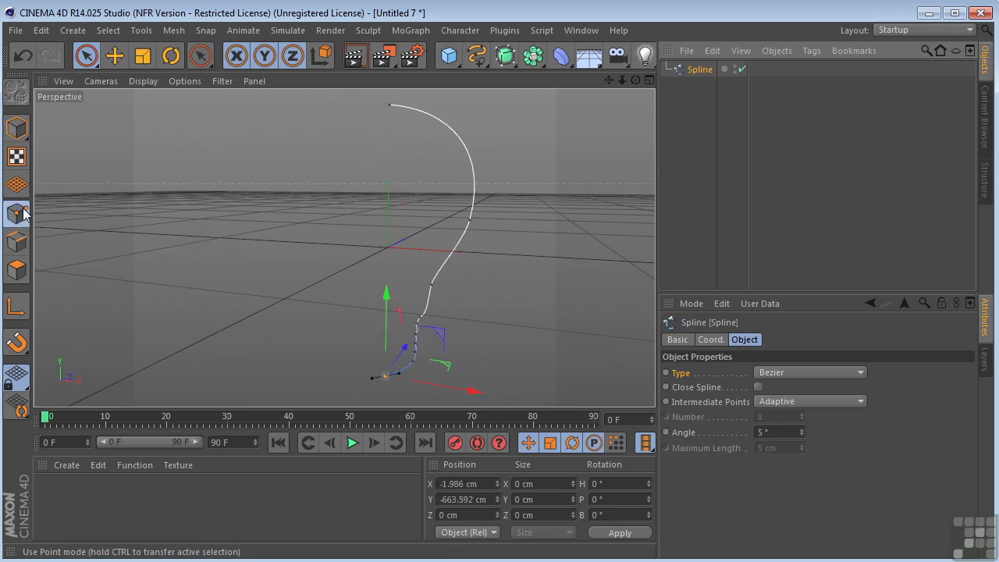
pyautogui.click(389, 106)
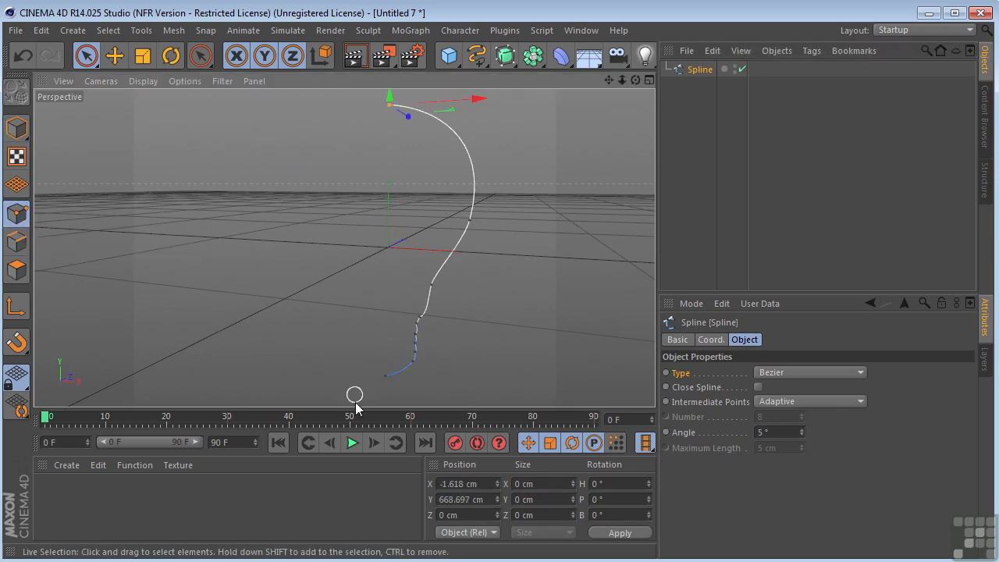
pyautogui.click(490, 485)
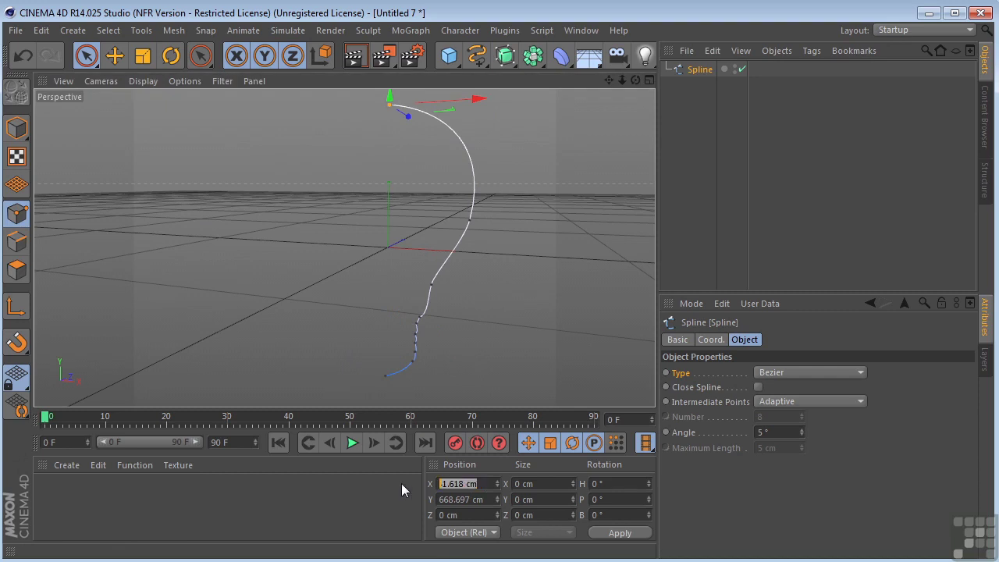
pyautogui.write('0')
pyautogui.press('Return')
pyautogui.click(384, 376)
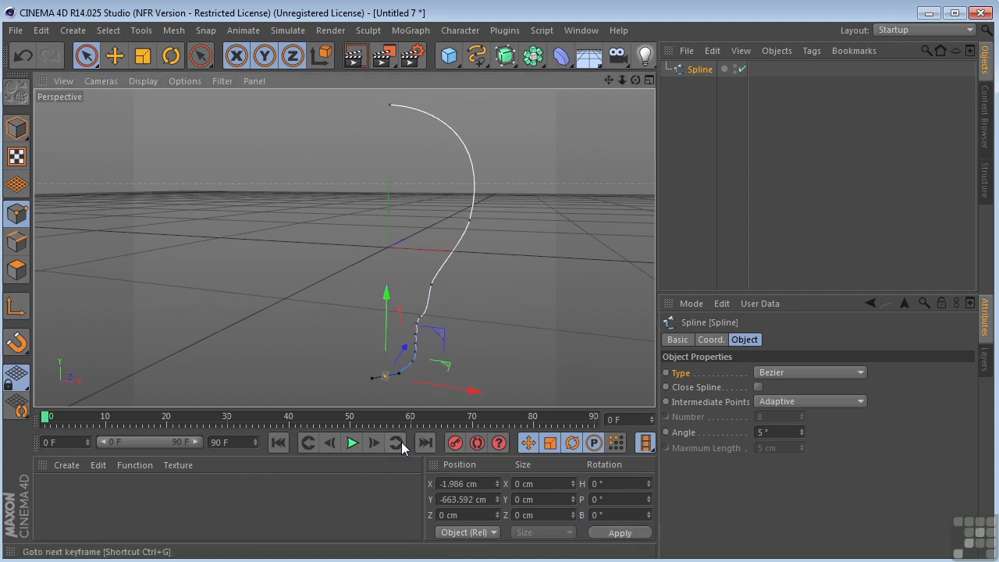
pyautogui.doubleClick(473, 484)
pyautogui.write('0')
pyautogui.press('Return')
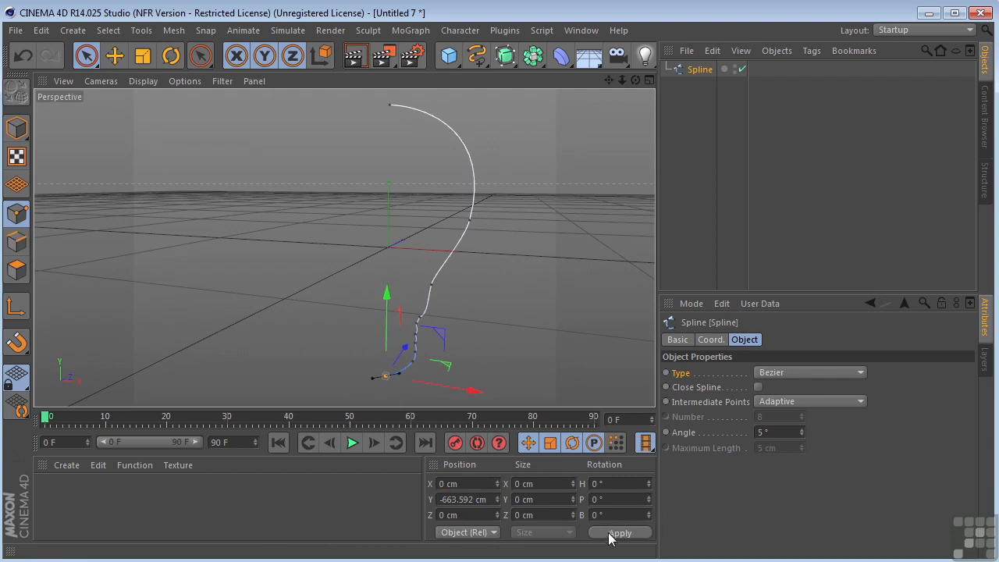
pyautogui.moveTo(635, 80); pyautogui.dragTo(345, 247)
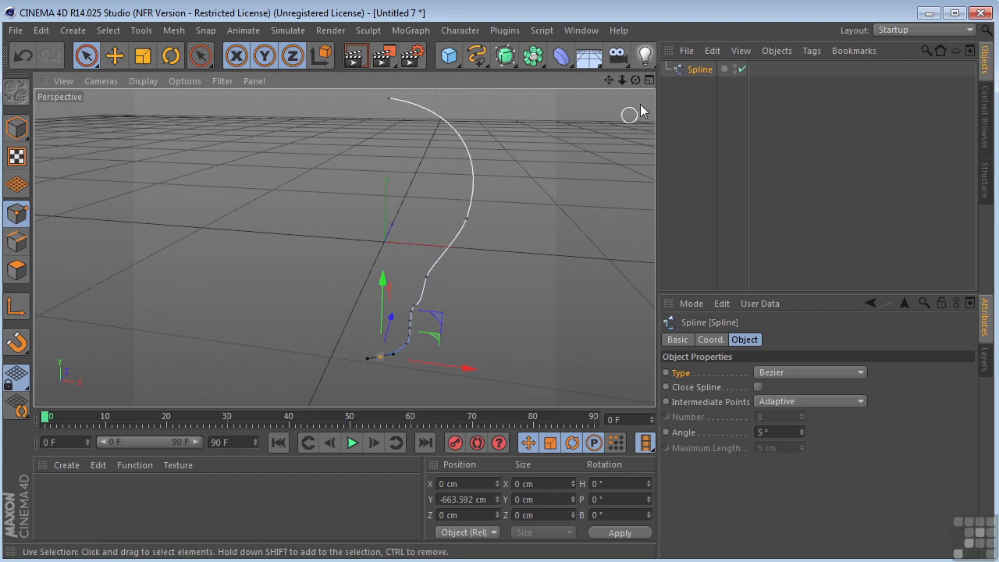
pyautogui.moveTo(636, 81); pyautogui.dragTo(345, 247)
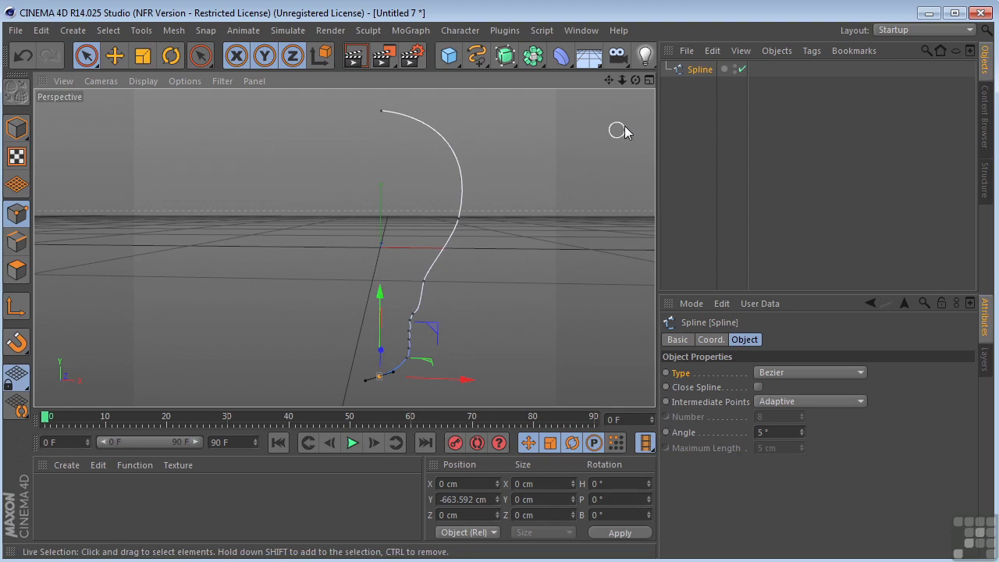
# - Add a Lathe NURBS and make the Spline its child to revolve the bulb profile
pyautogui.keyDown('alt'); pyautogui.moveTo(346, 247); pyautogui.dragTo(346, 247); pyautogui.keyUp('alt')
pyautogui.click(17, 127)
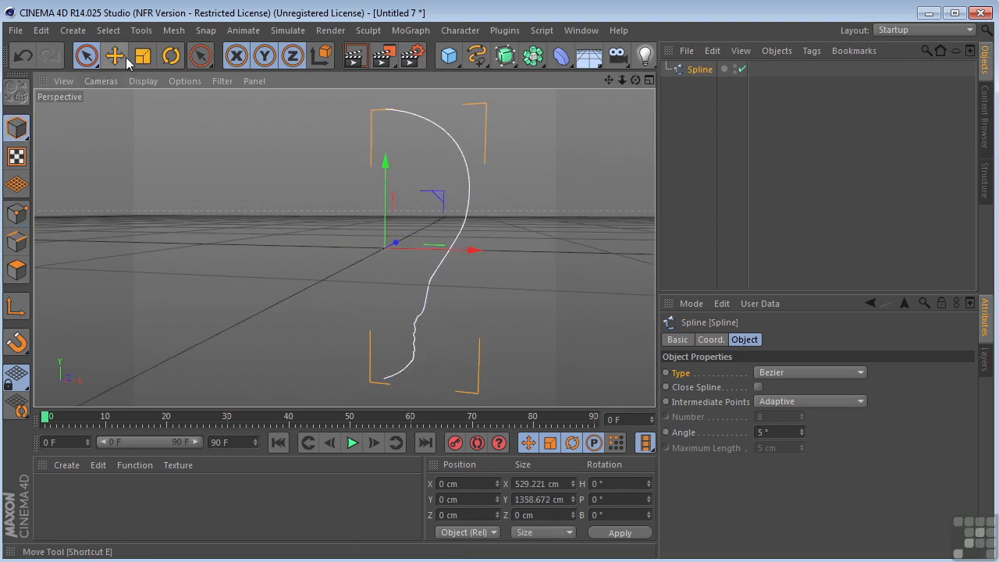
pyautogui.click(506, 61)
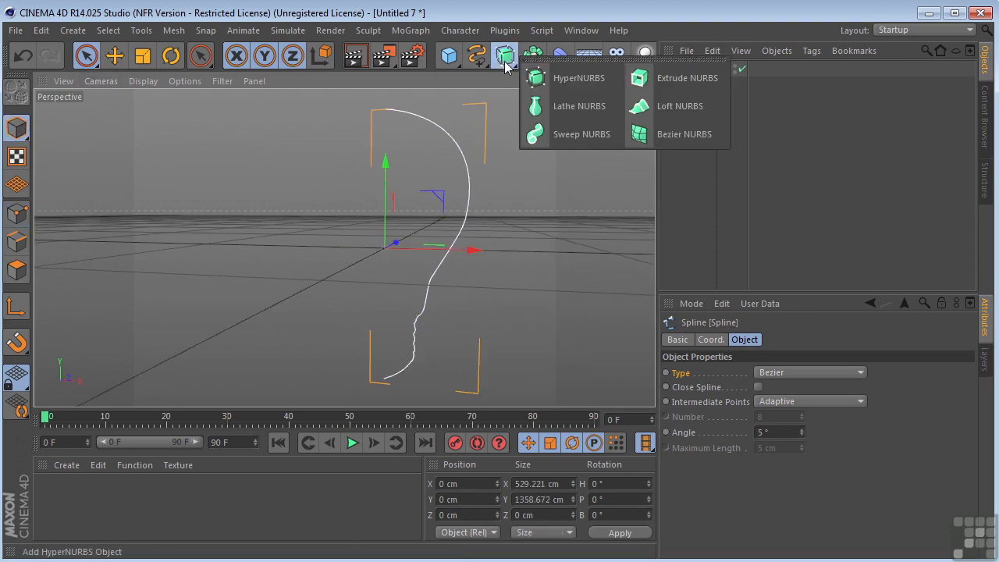
pyautogui.click(586, 111)
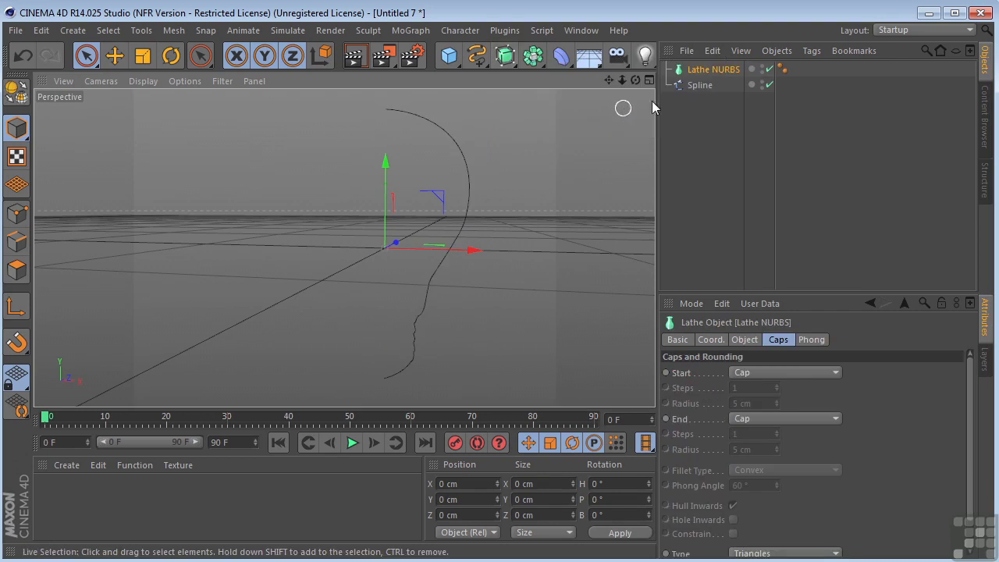
pyautogui.click(702, 86)
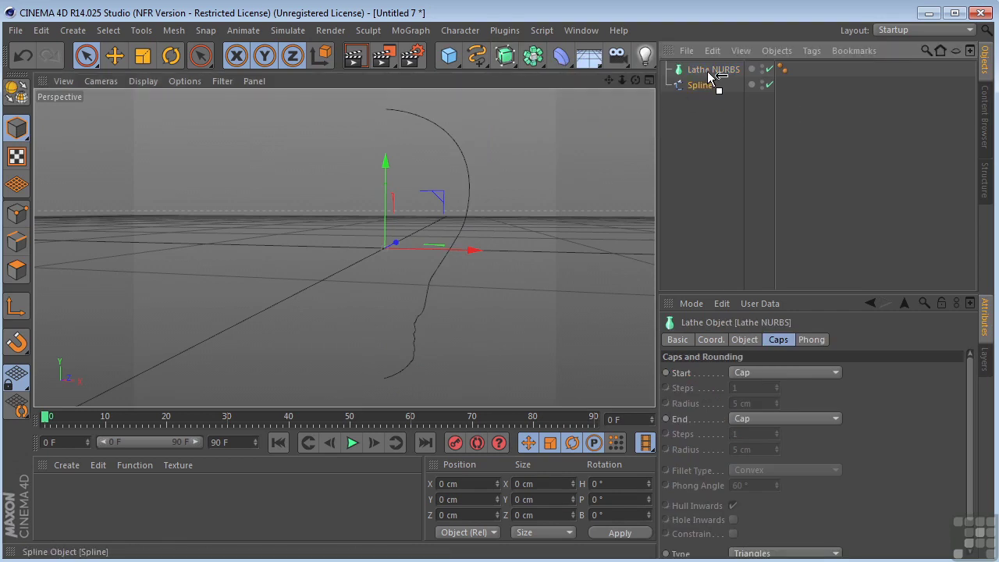
pyautogui.moveTo(707, 73); pyautogui.dragTo(707, 72)
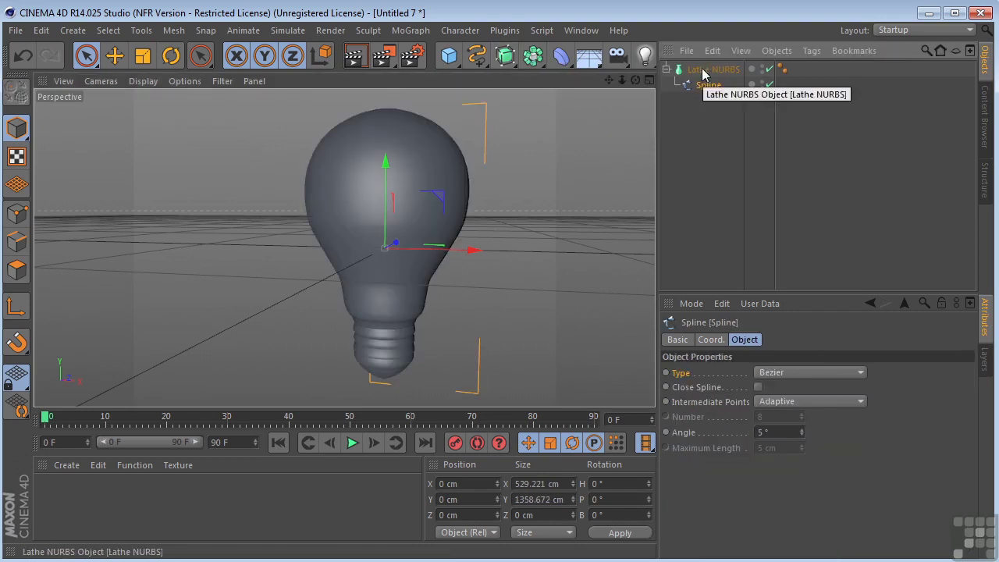
pyautogui.moveTo(635, 80); pyautogui.dragTo(341, 247)
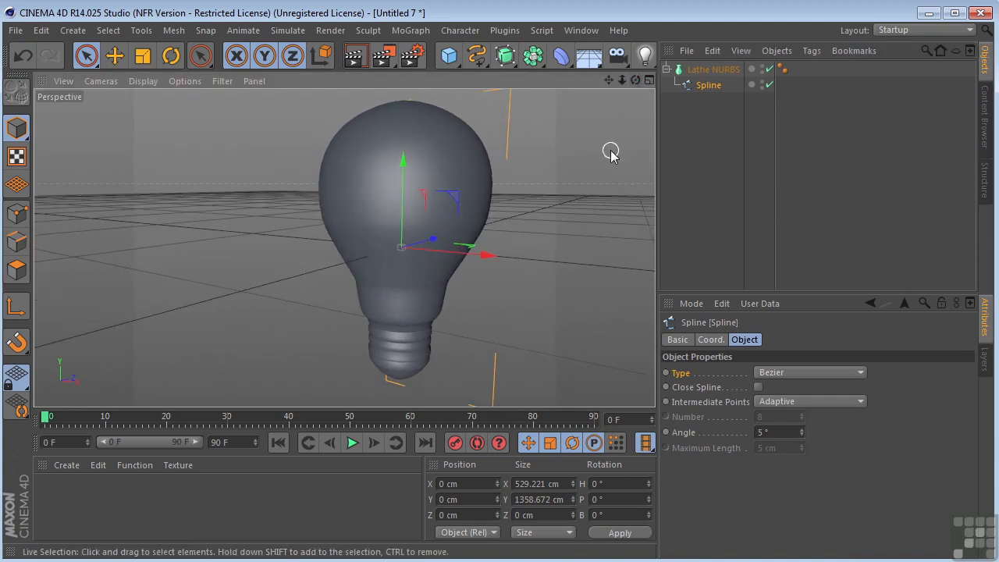
# - Test the Lathe NURBS Angle on its Object tab, then restore it to 360°
pyautogui.click(715, 71)
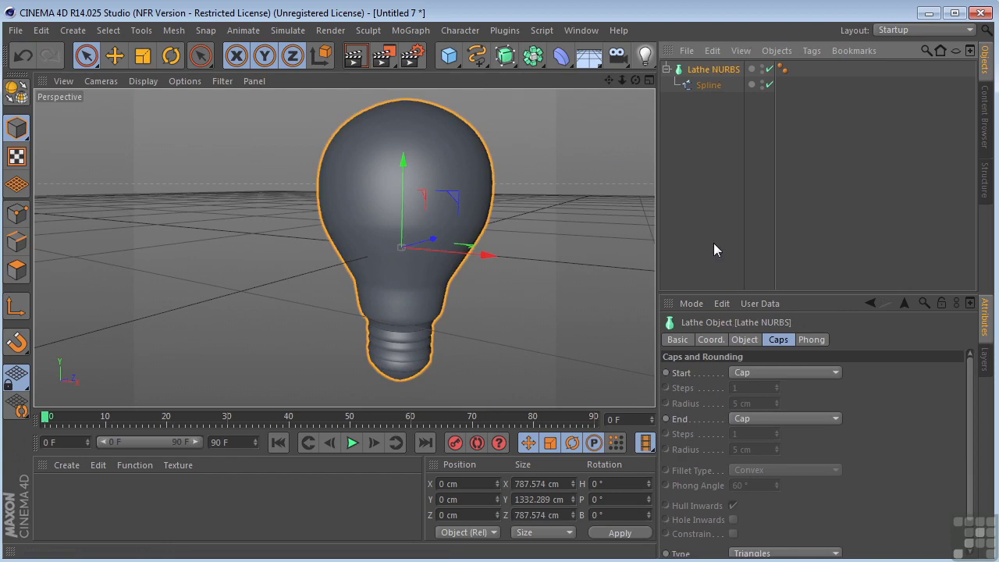
pyautogui.click(743, 340)
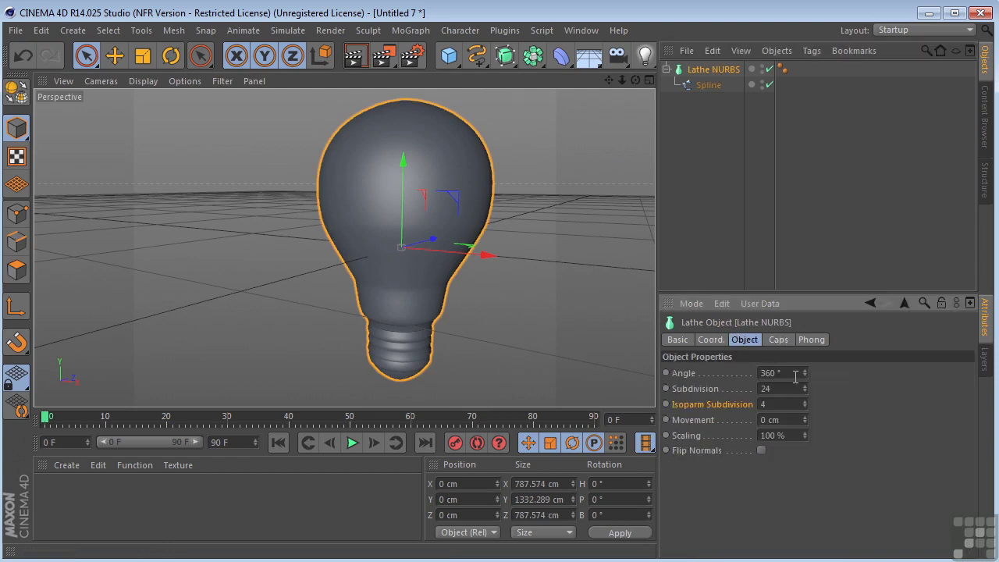
pyautogui.moveTo(804, 374)
pyautogui.mouseDown()
pyautogui.moveTo(804, 394)
pyautogui.moveTo(807, 370)
pyautogui.mouseUp()
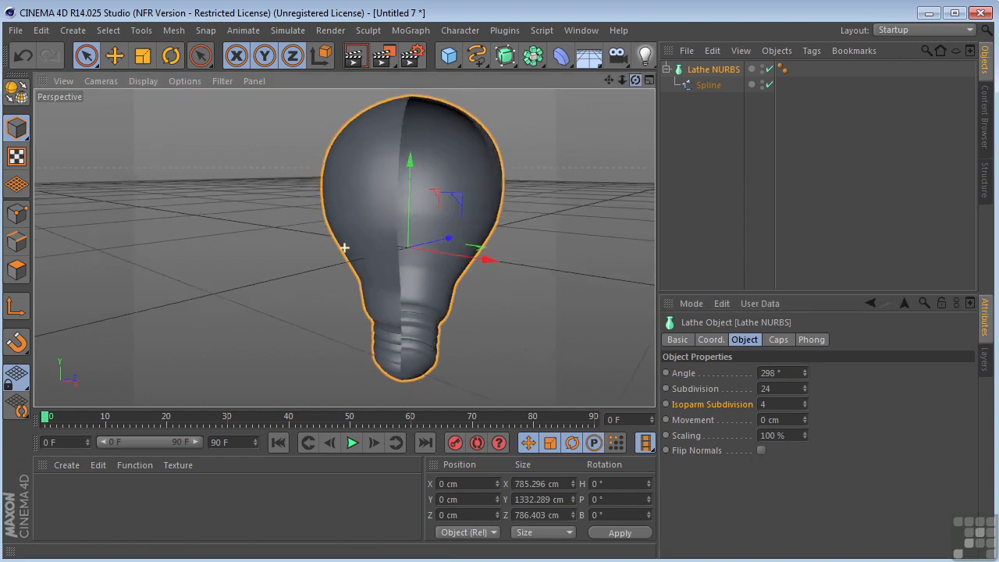
pyautogui.moveTo(635, 81); pyautogui.dragTo(659, 104)
# - Switch display to Gouraud Shading (Lines) and raise the lathe Subdivision to 61
pyautogui.click(142, 81)
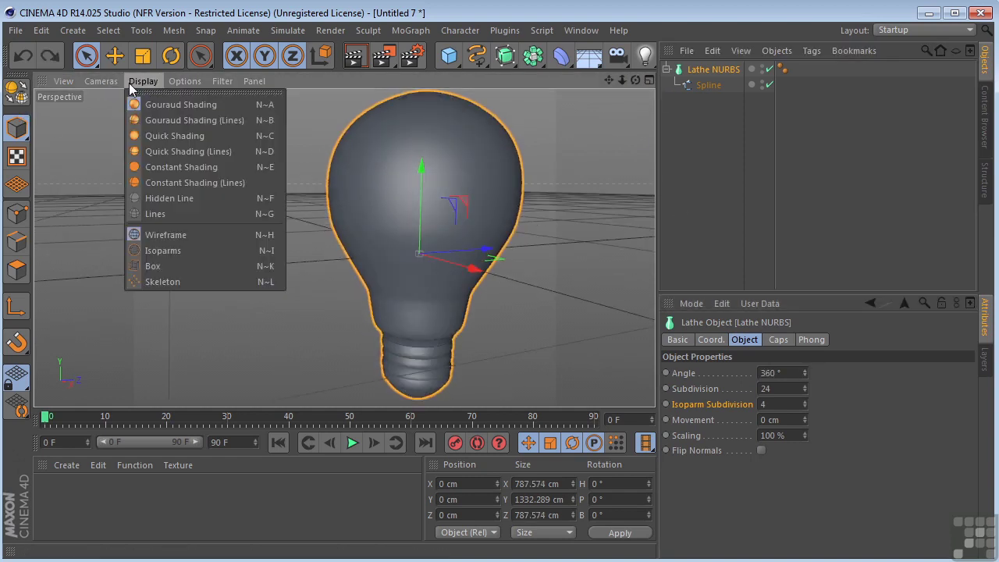
pyautogui.click(157, 119)
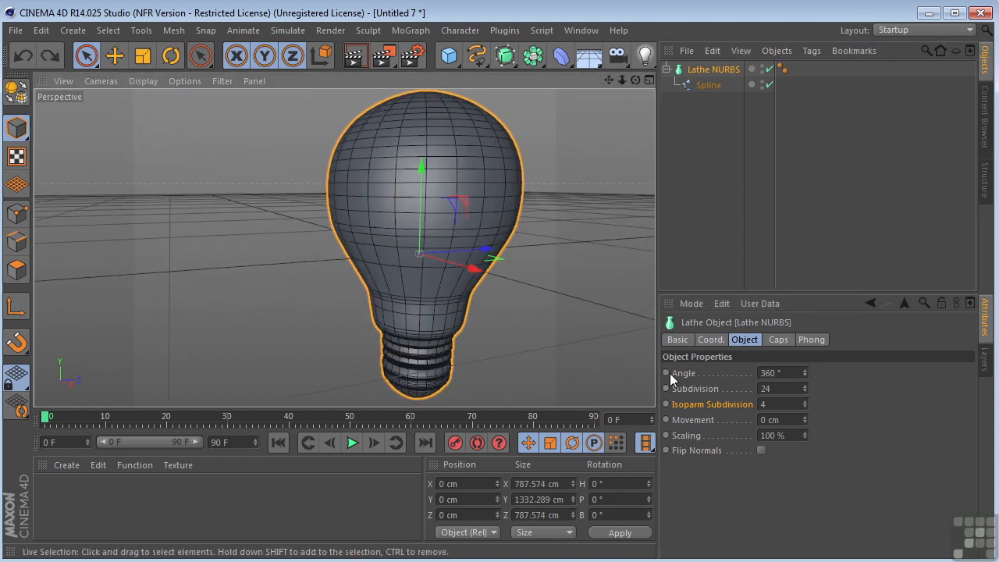
pyautogui.moveTo(804, 388)
pyautogui.mouseDown()
pyautogui.moveTo(804, 369)
pyautogui.moveTo(805, 388)
pyautogui.mouseUp()
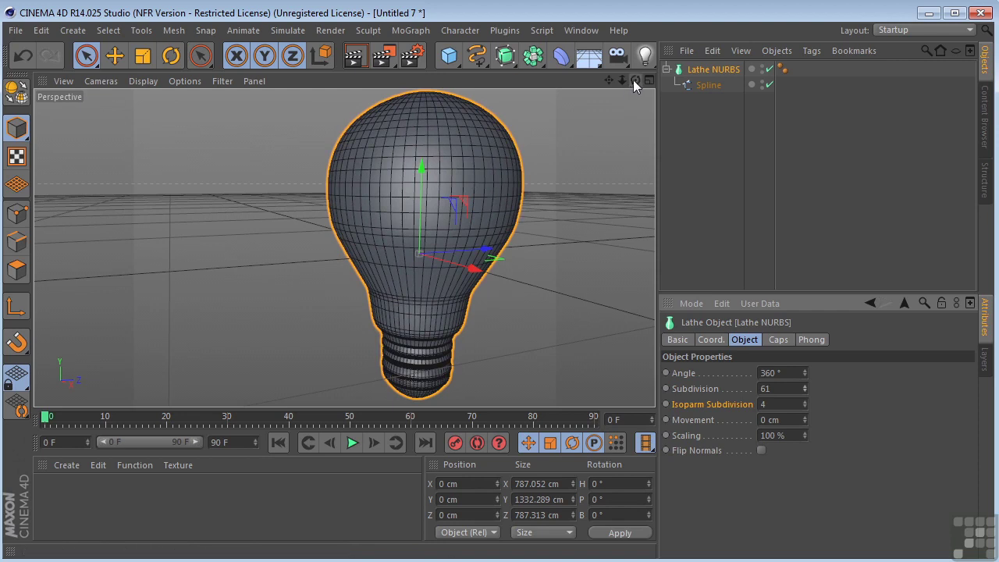
pyautogui.moveTo(635, 80); pyautogui.dragTo(345, 247)
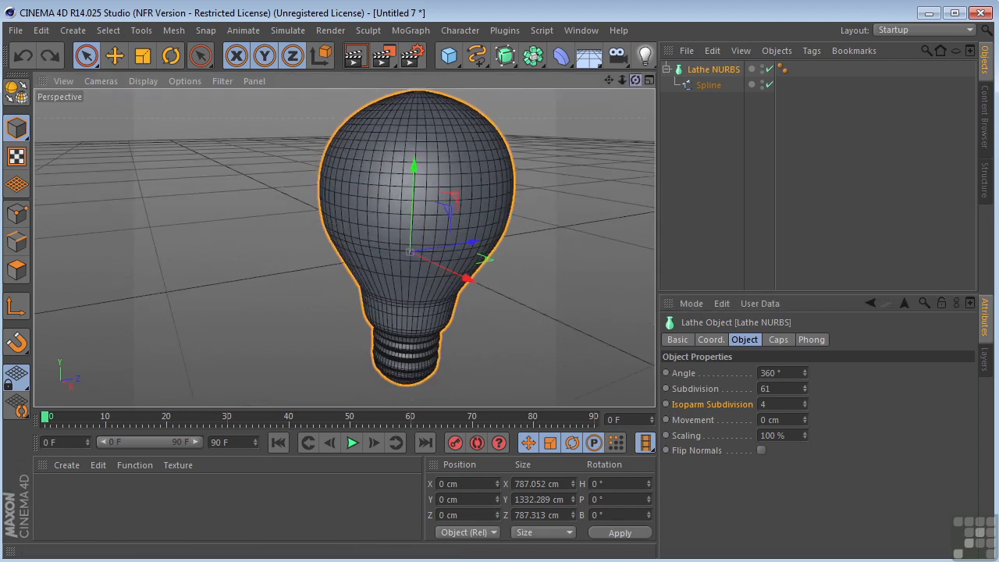
pyautogui.click(708, 86)
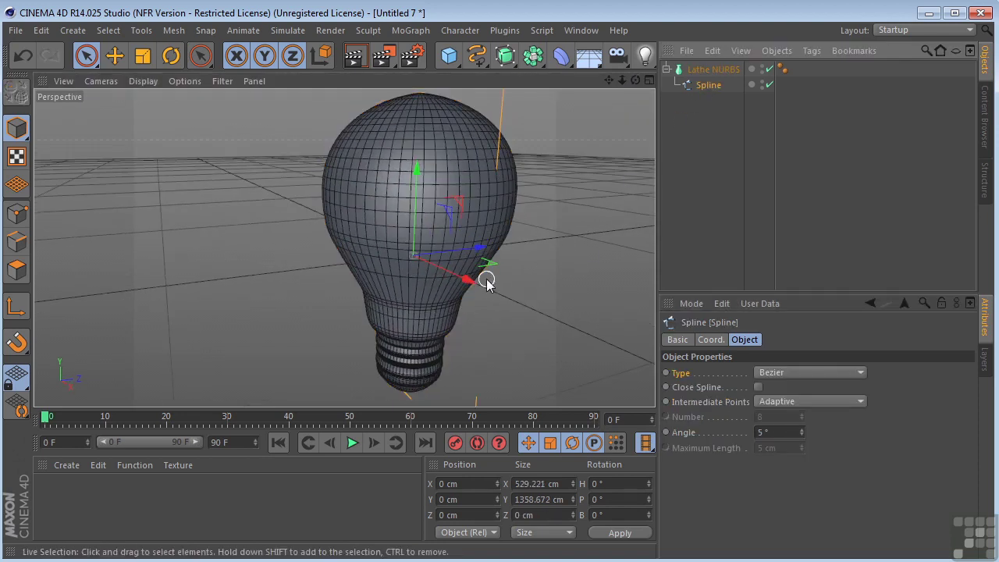
pyautogui.moveTo(466, 276); pyautogui.dragTo(478, 282)
pyautogui.hotkey('ctrl', 'z')
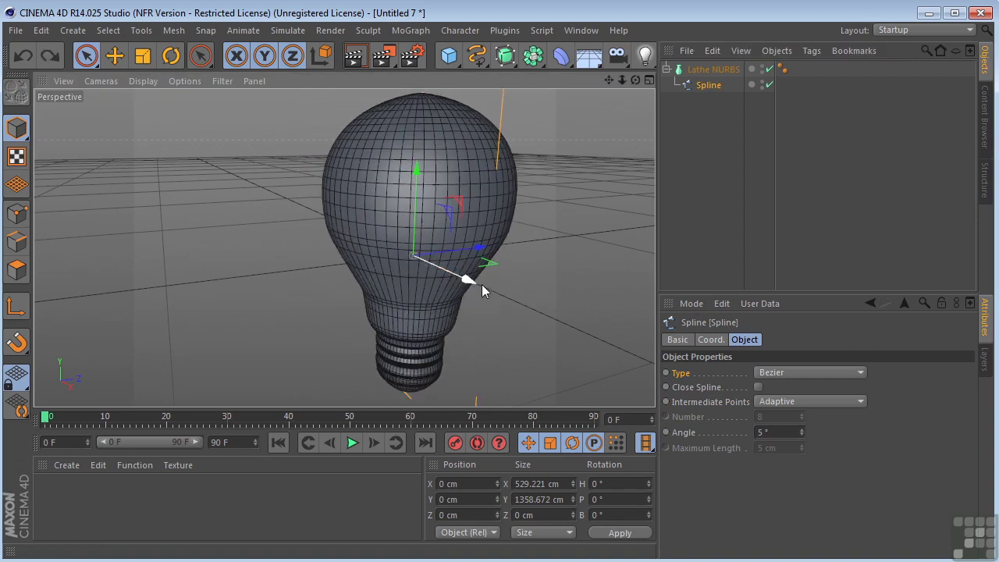
pyautogui.click(17, 212)
pyautogui.moveTo(635, 81); pyautogui.dragTo(570, 89)
pyautogui.click(769, 69)
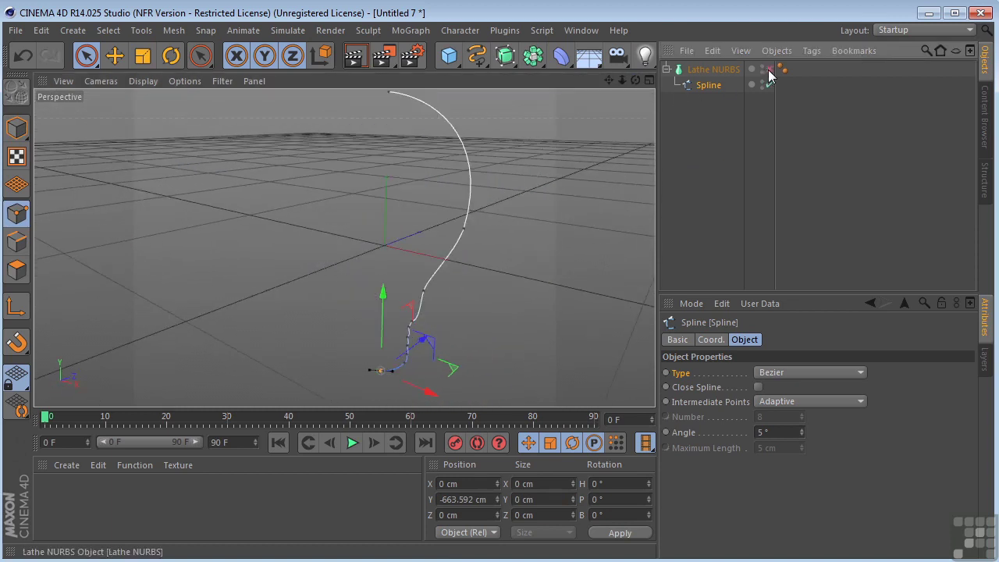
pyautogui.click(472, 231)
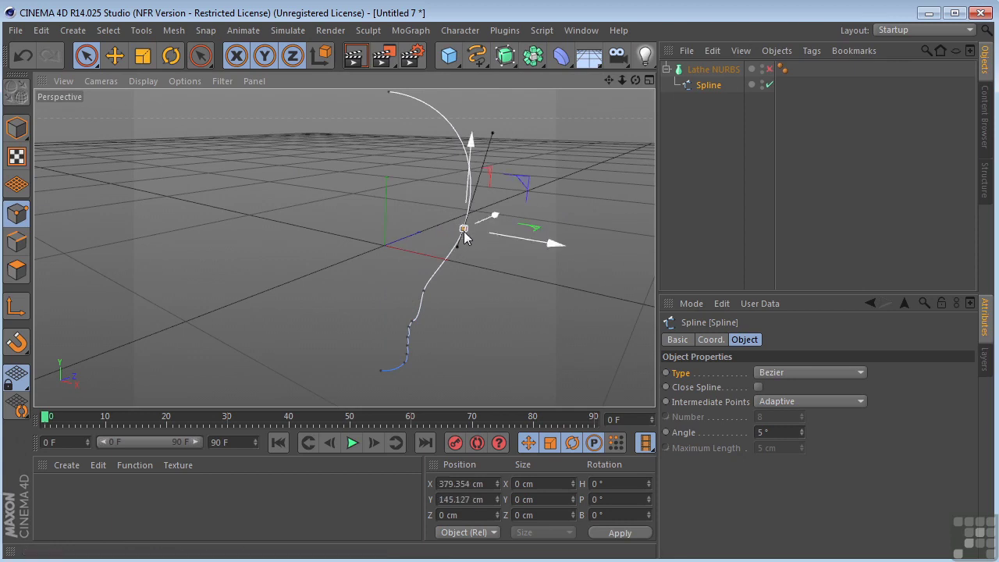
pyautogui.click(769, 69)
pyautogui.moveTo(549, 244); pyautogui.dragTo(526, 241)
pyautogui.hotkey('ctrl', 'z')
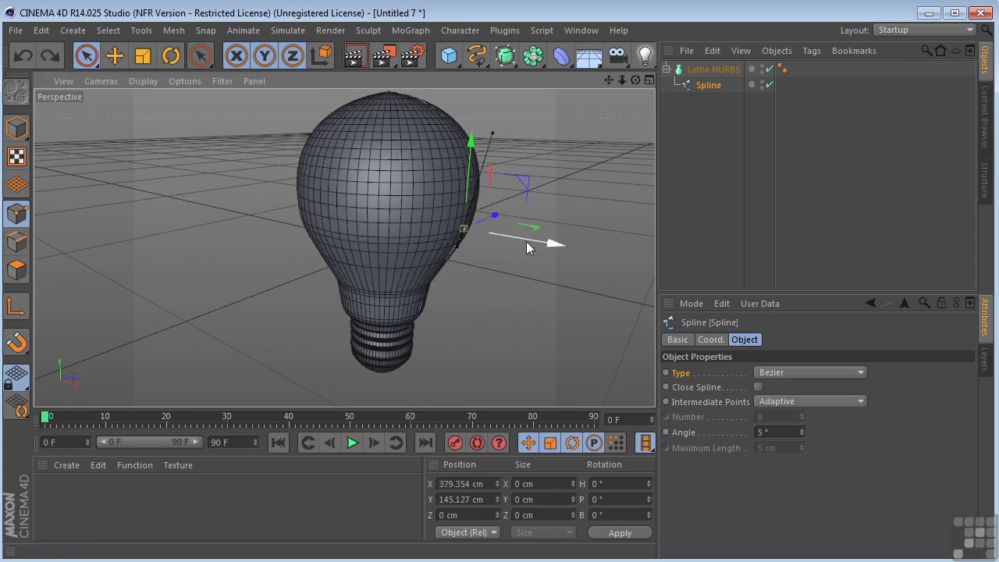
pyautogui.click(770, 69)
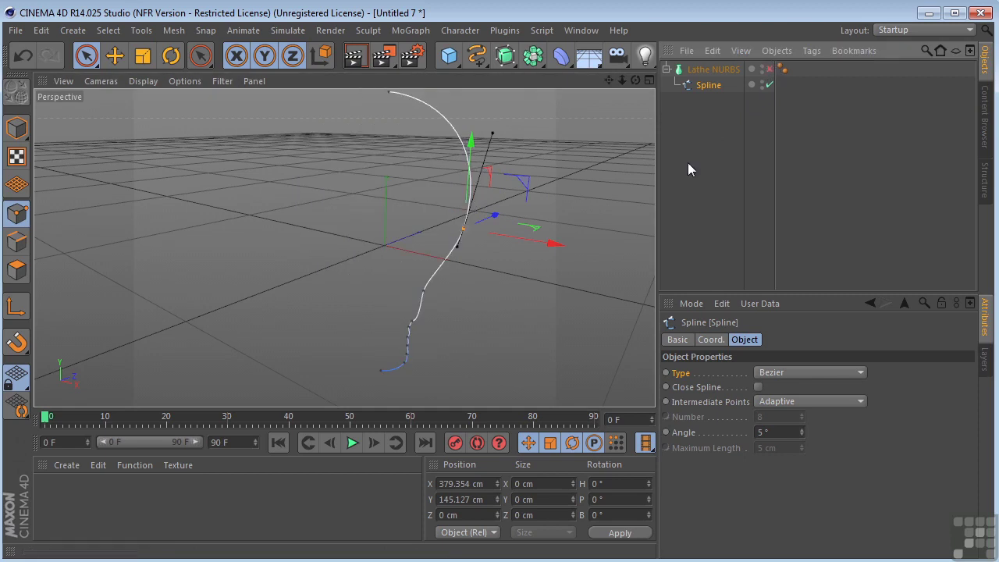
pyautogui.click(381, 372)
pyautogui.moveTo(615, 81); pyautogui.dragTo(798, 149)
pyautogui.click(771, 68)
pyautogui.moveTo(603, 80); pyautogui.dragTo(437, 284)
pyautogui.moveTo(504, 327); pyautogui.dragTo(526, 323)
pyautogui.keyDown('alt'); pyautogui.moveTo(346, 247); pyautogui.dragTo(344, 248); pyautogui.keyUp('alt')
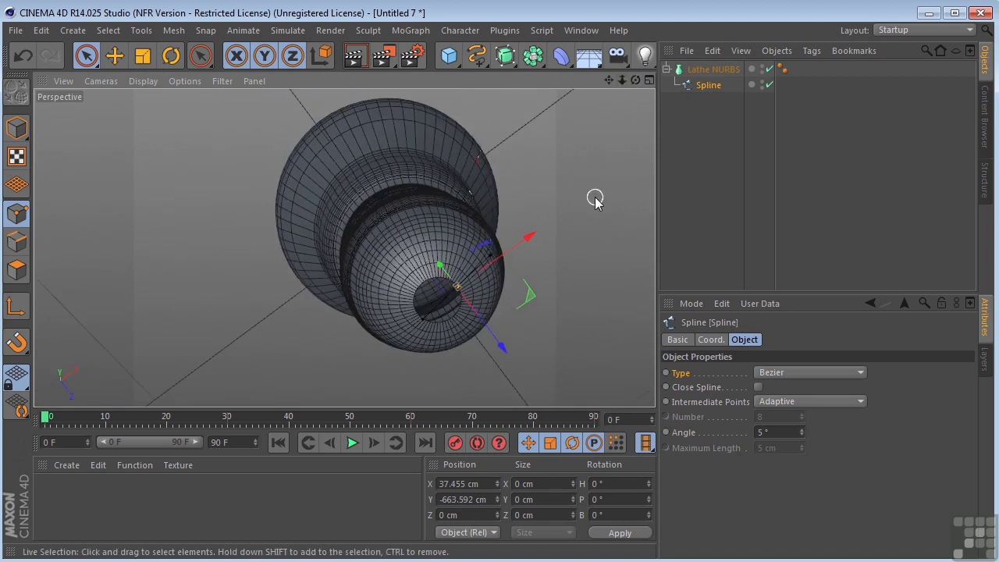
pyautogui.hotkey('ctrl', 'z')
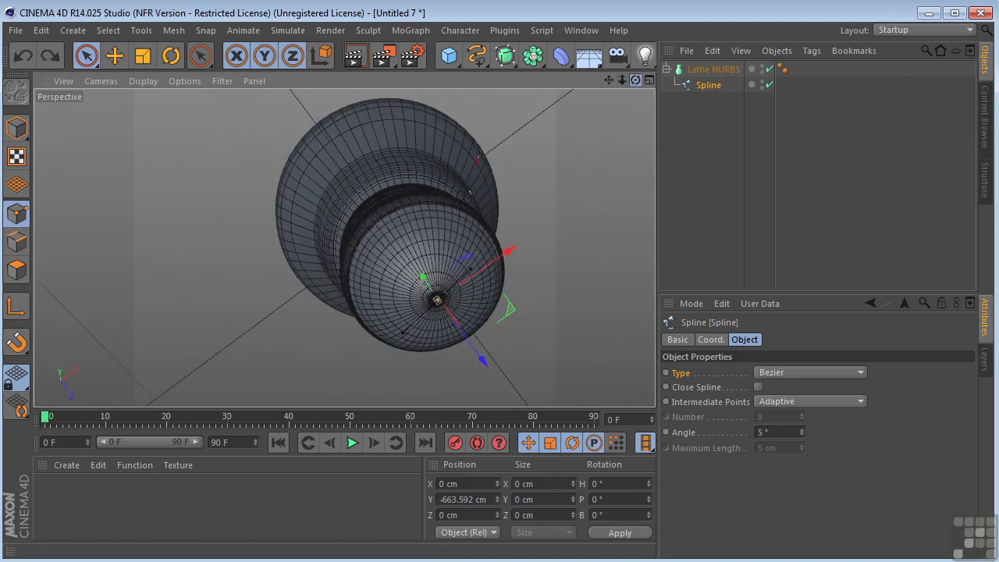
# - Orbit to a side view of the bulb and render it in the viewport
pyautogui.moveTo(634, 81)
pyautogui.mouseDown()
pyautogui.moveTo(634, 91)
pyautogui.moveTo(622, 76)
pyautogui.moveTo(612, 88)
pyautogui.moveTo(634, 86)
pyautogui.mouseUp()
pyautogui.click(353, 55)
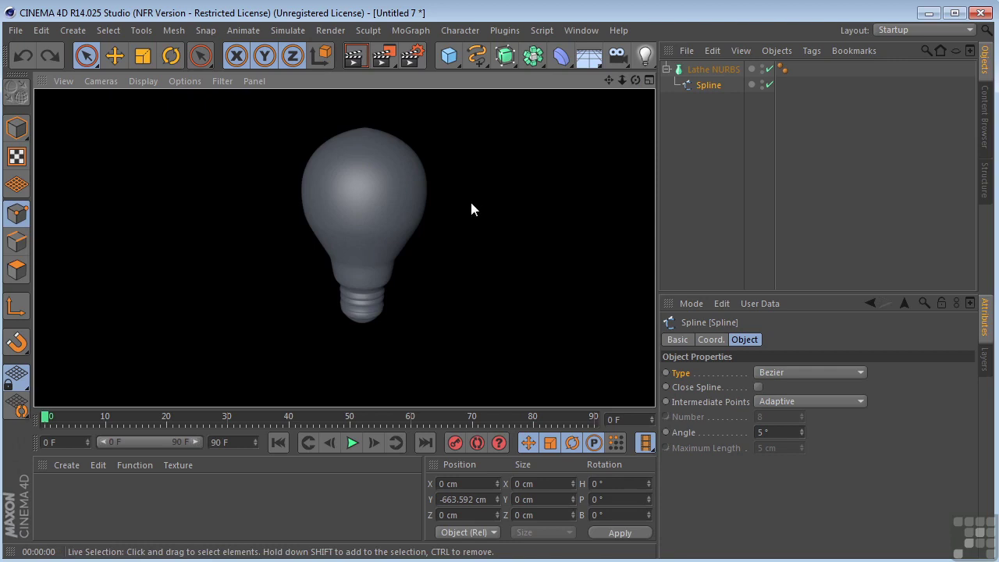